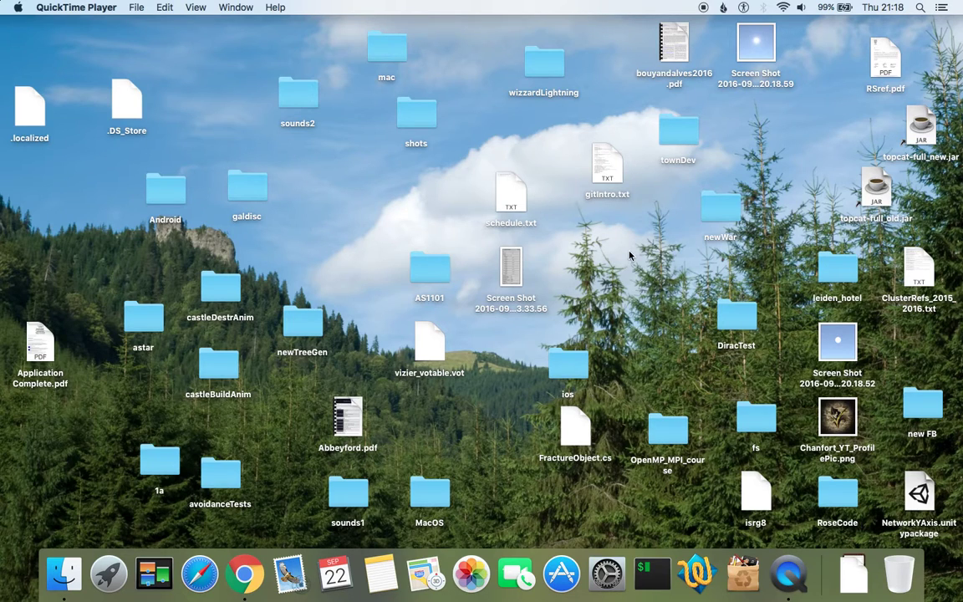
Launch Unity 5.4.0f3 through a Spotlight search for 'unity'.
left_click(921, 7)
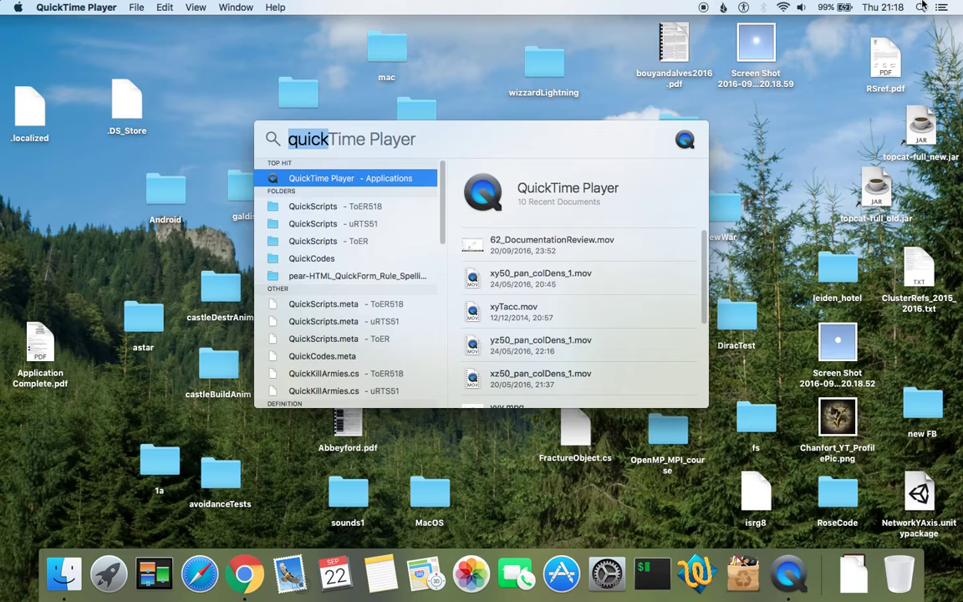
type("unity")
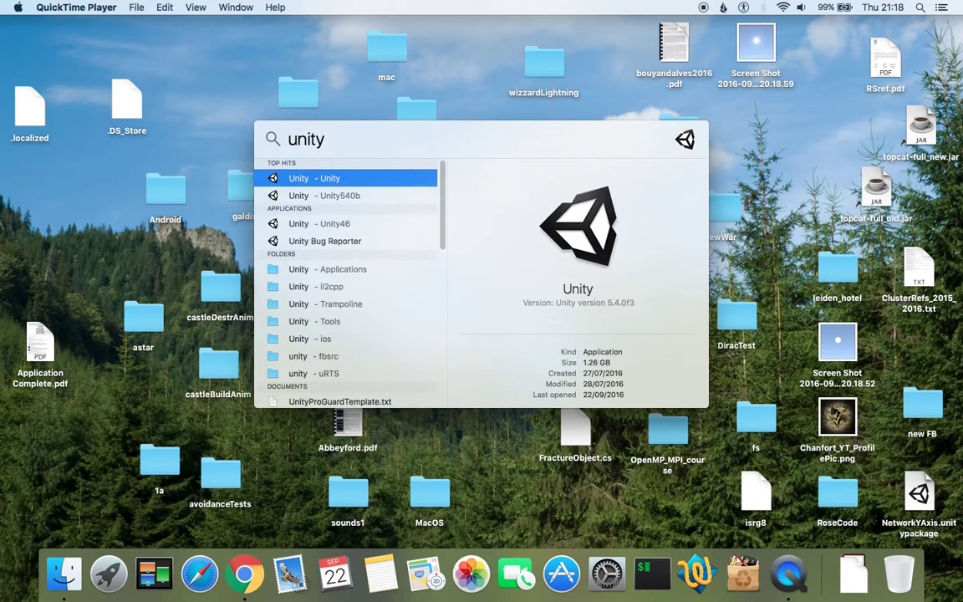
key("Return")
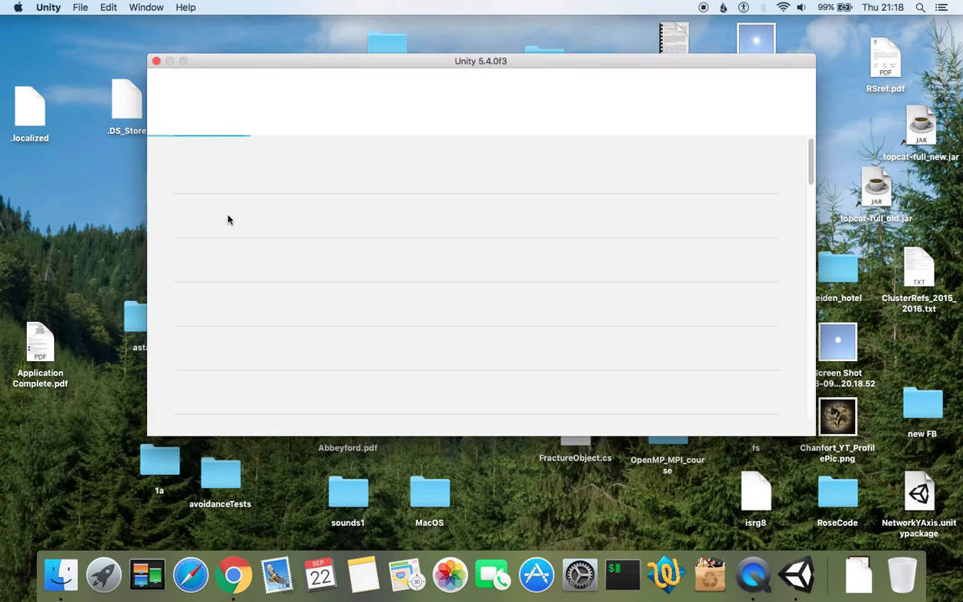
Create a new 3D project named HighDetailSunDemo.
left_click(632, 111)
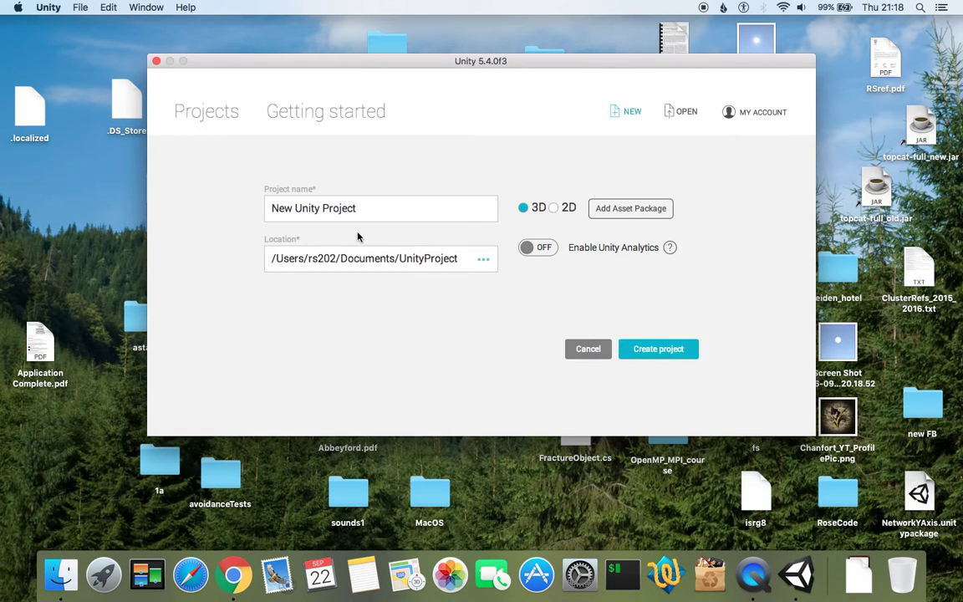
left_click(396, 209)
type("Hi")
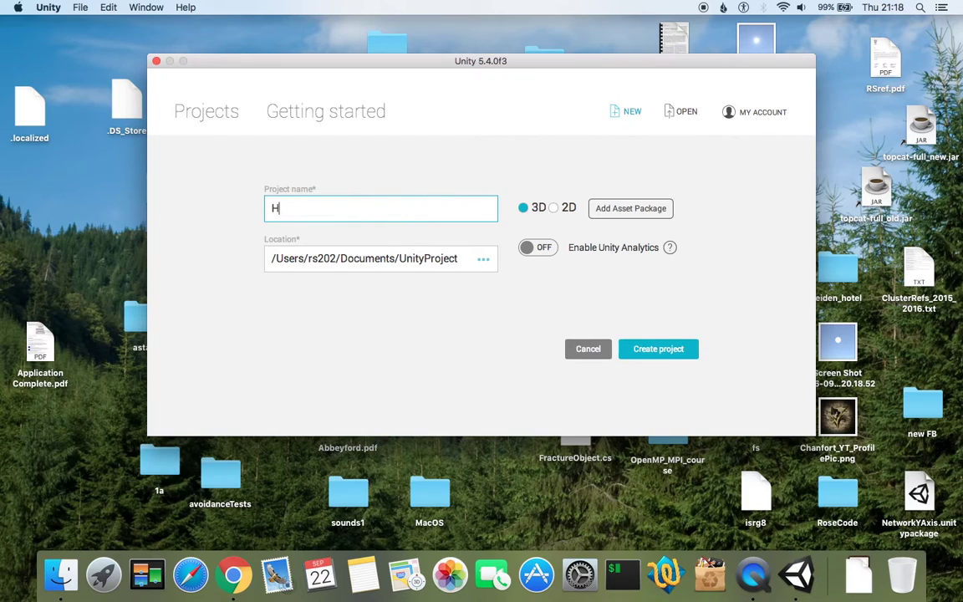
type("ghDetailSunDemo")
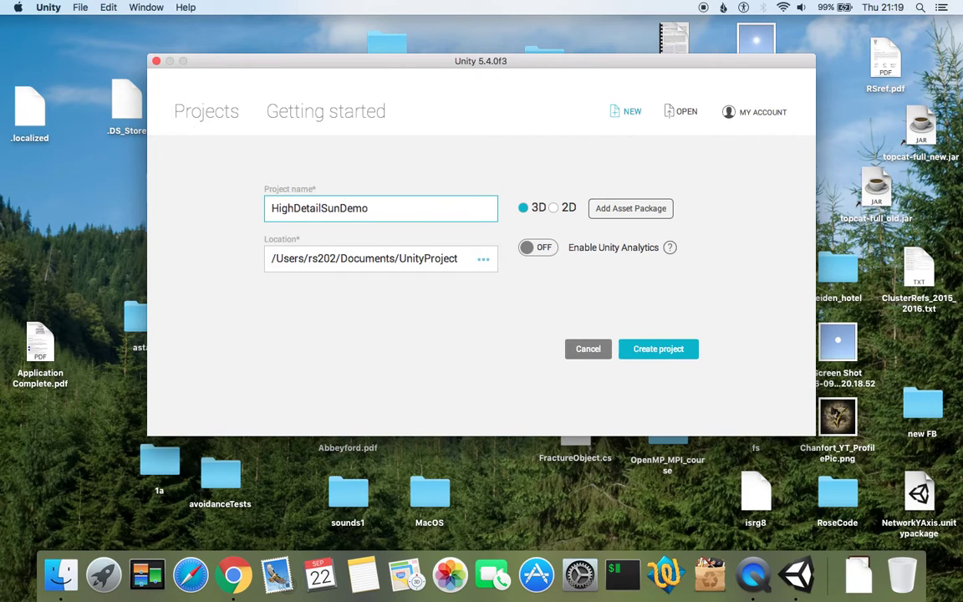
left_click(661, 350)
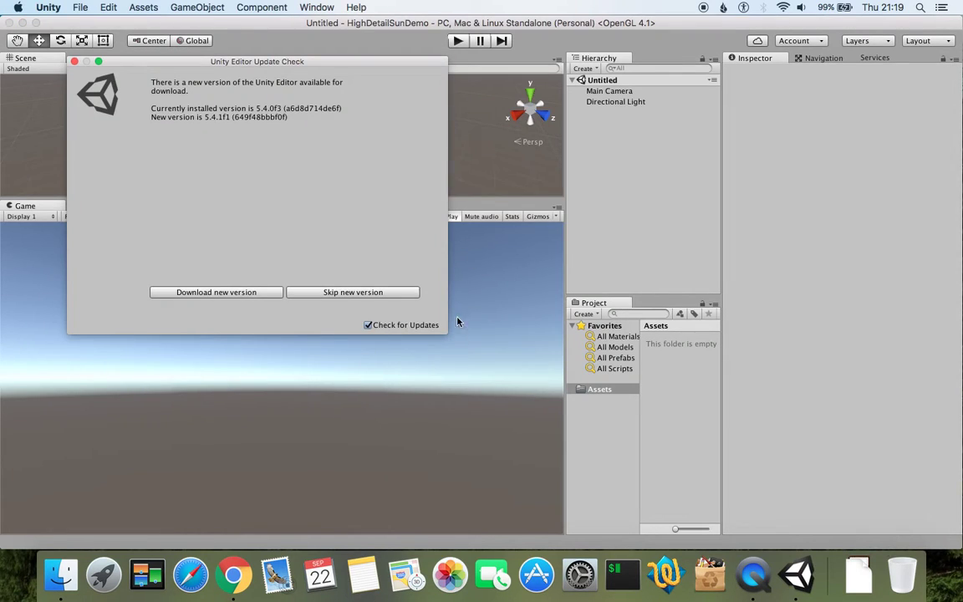
Dismiss the update notice, enlarge the Scene view and orbit it up toward the sun.
left_click(73, 61)
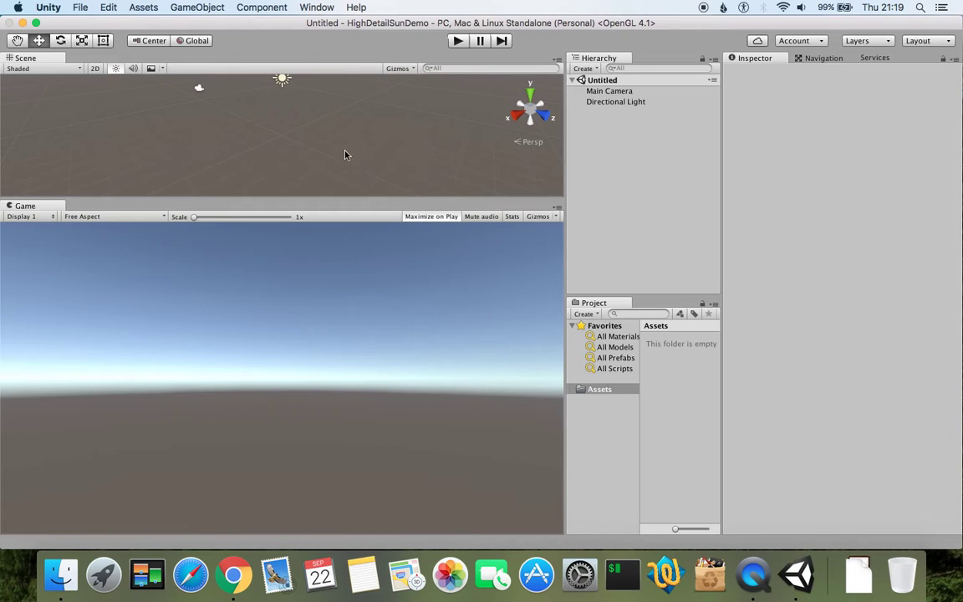
right_click_drag(298, 140, 299, 27)
left_click_drag(338, 201, 344, 387)
right_click_drag(303, 243, 54, 182)
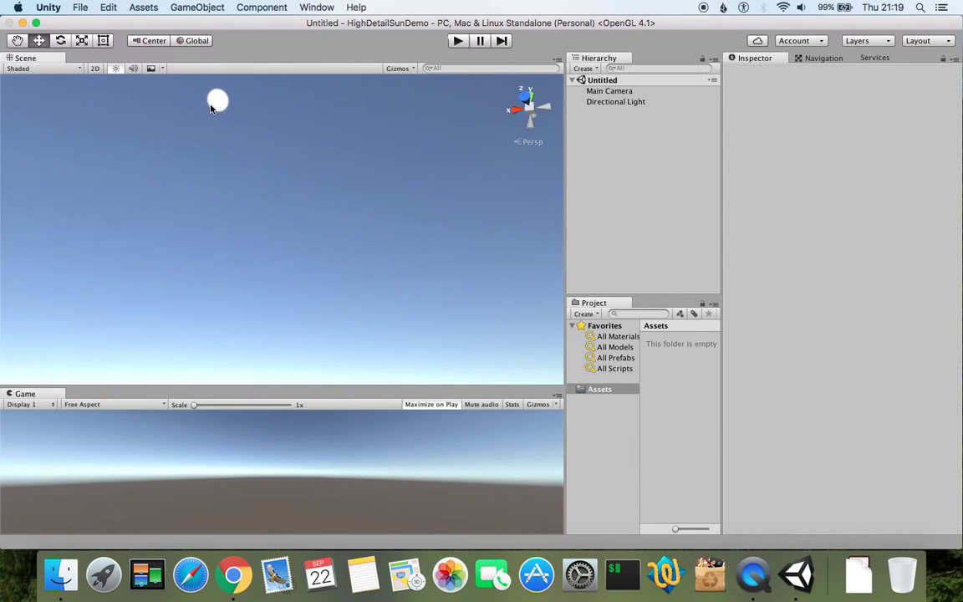
right_click_drag(183, 207, 332, 366)
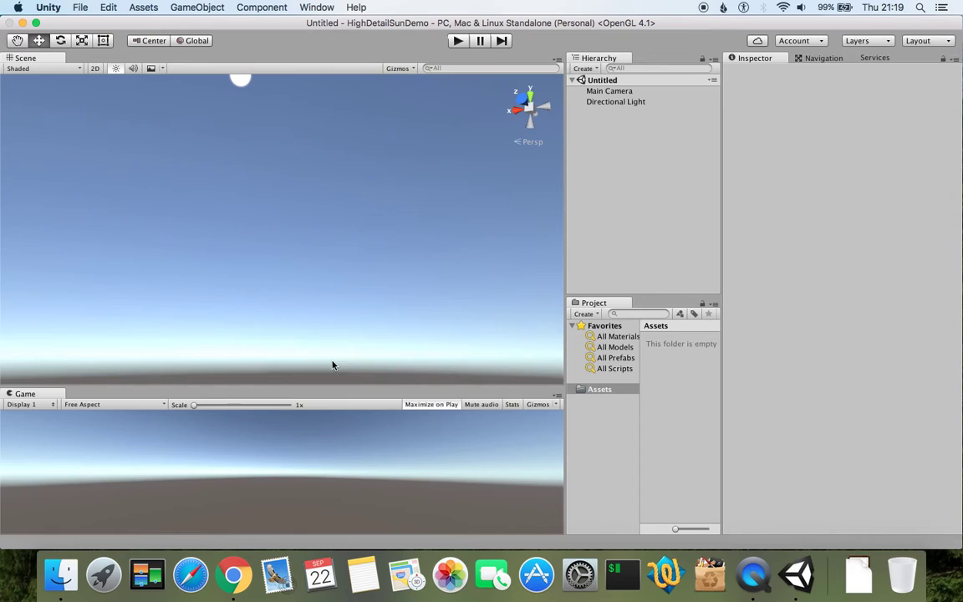
Set the Directional Light's X rotation to 10 so the sun sits low, then deselect it.
left_click(616, 101)
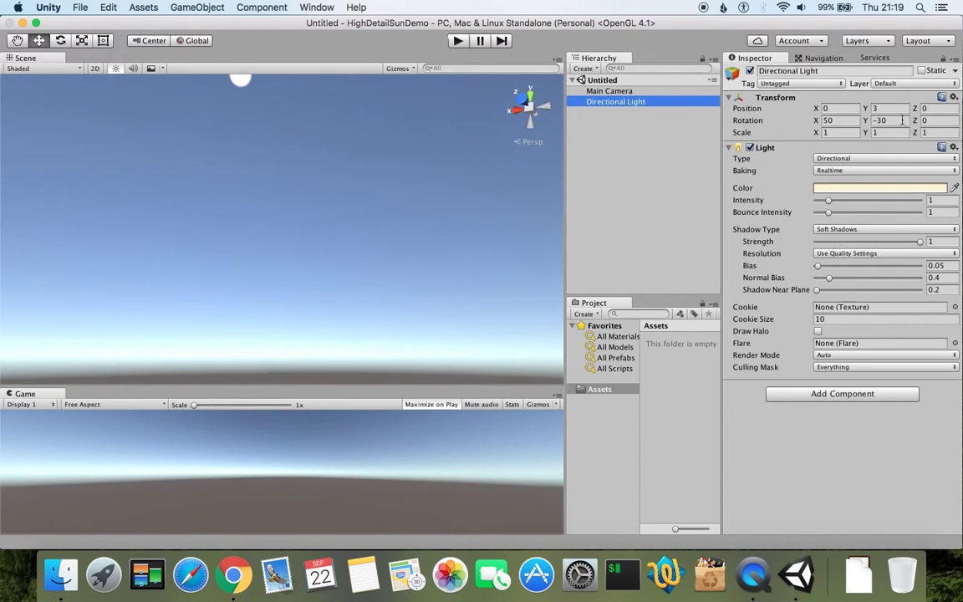
left_click(839, 121)
type("10")
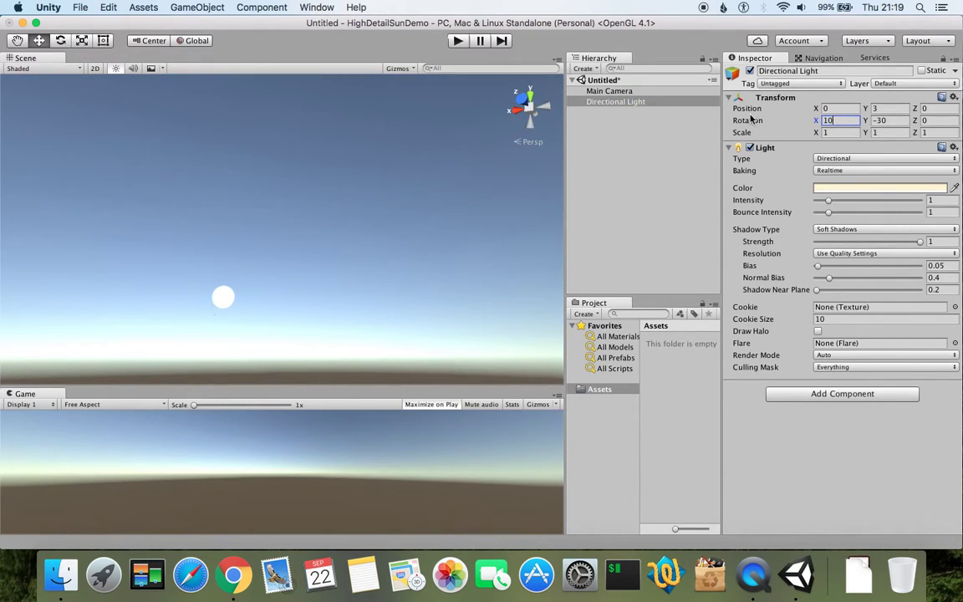
right_click_drag(295, 318, 285, 258)
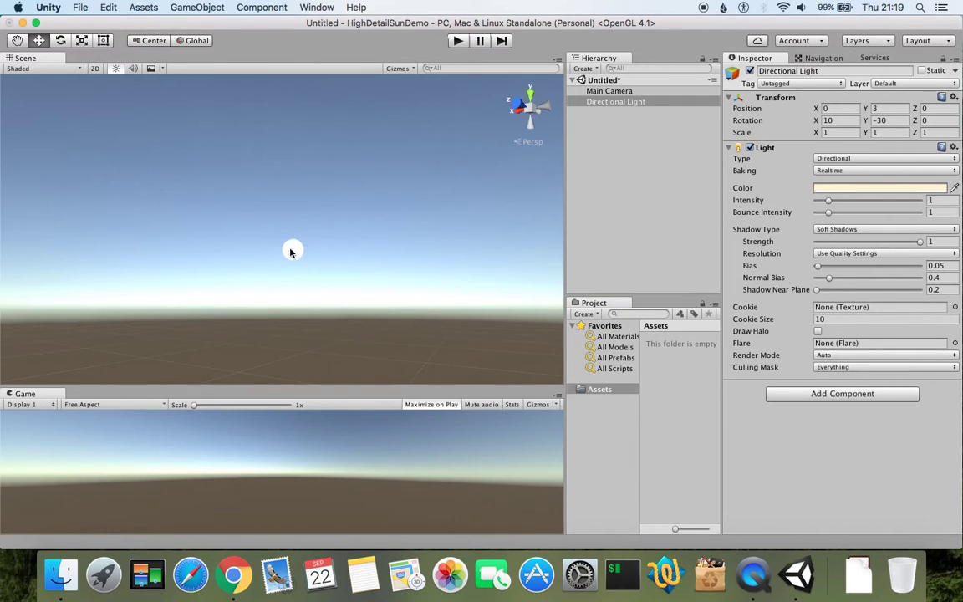
left_click(685, 209)
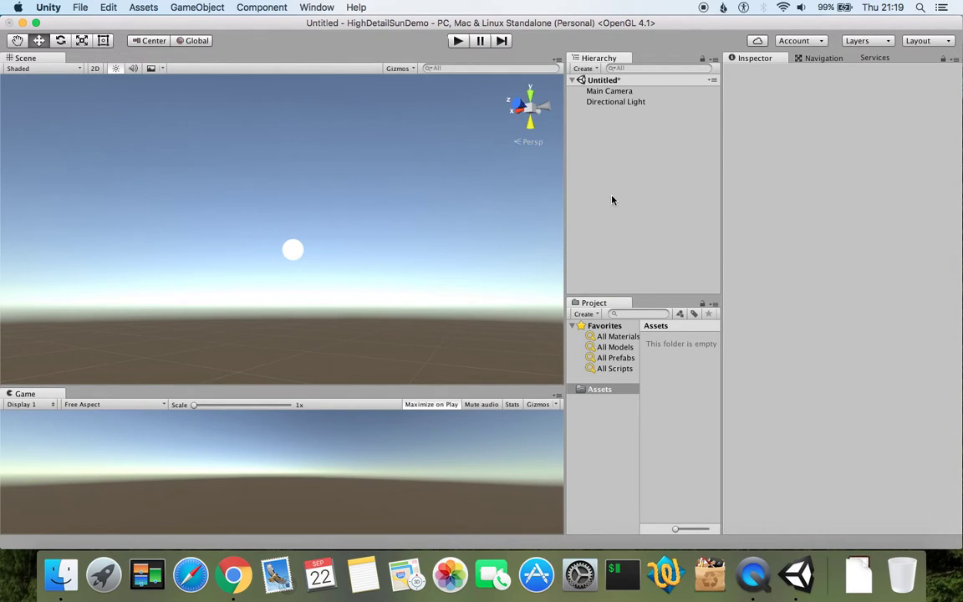
Save the current scene as Main.unity in the Assets folder.
key("super+s")
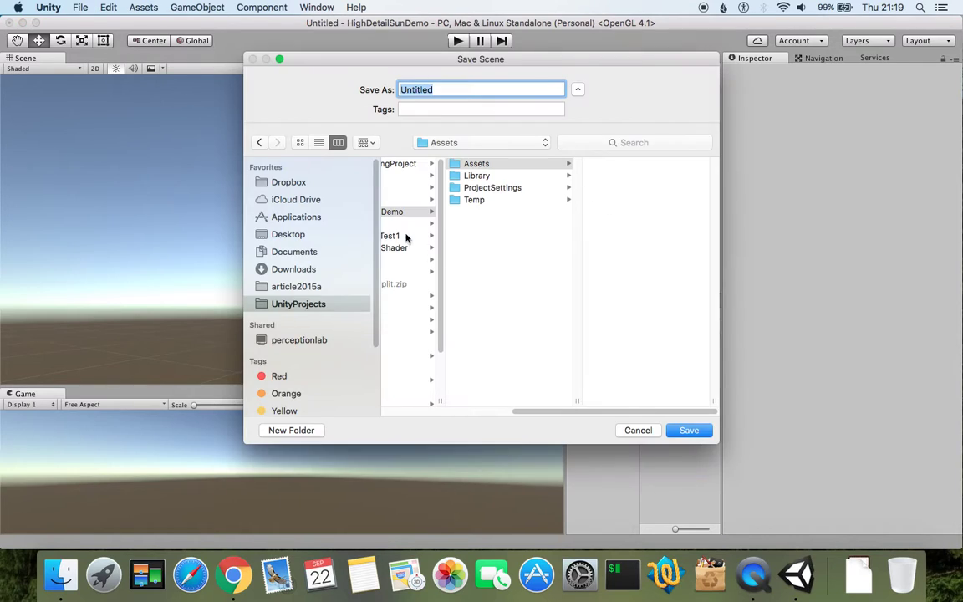
left_click(640, 431)
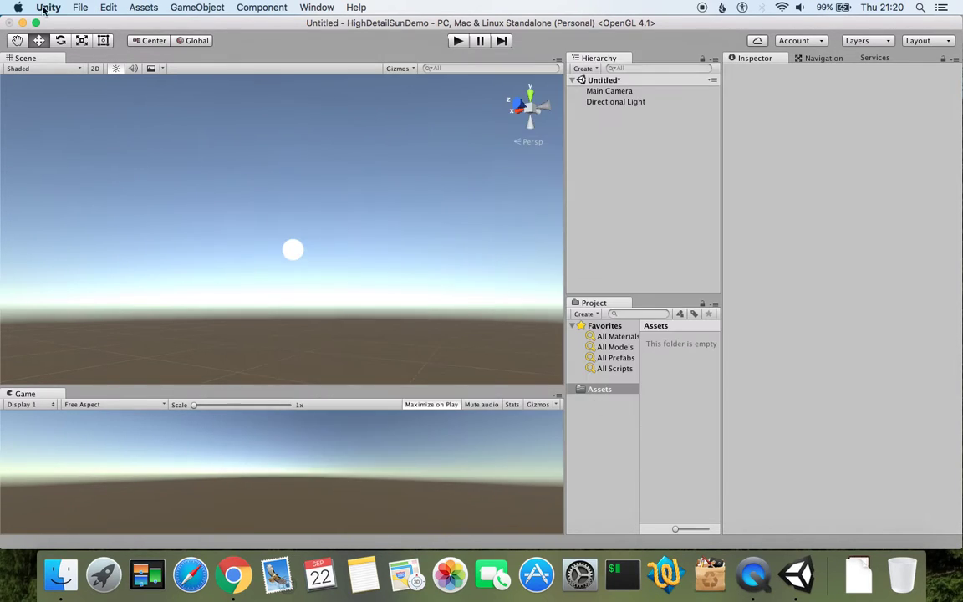
left_click(79, 8)
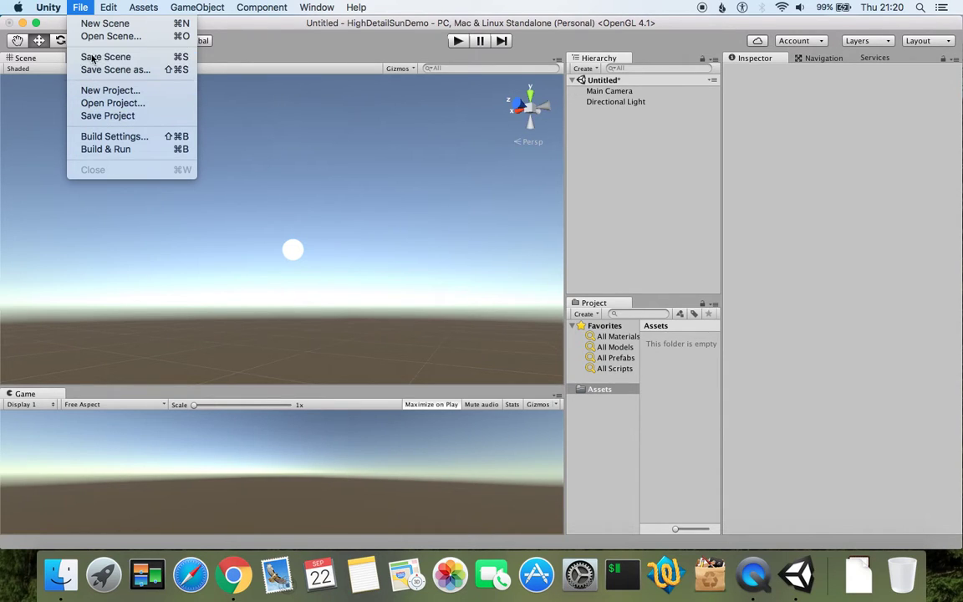
left_click(466, 213)
key("super+s")
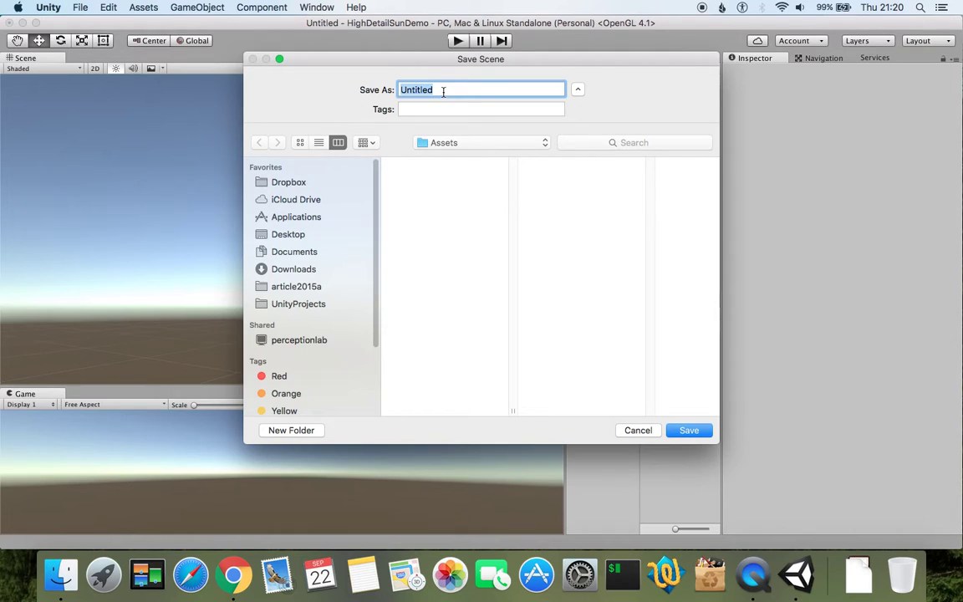
type("Main")
left_click(689, 434)
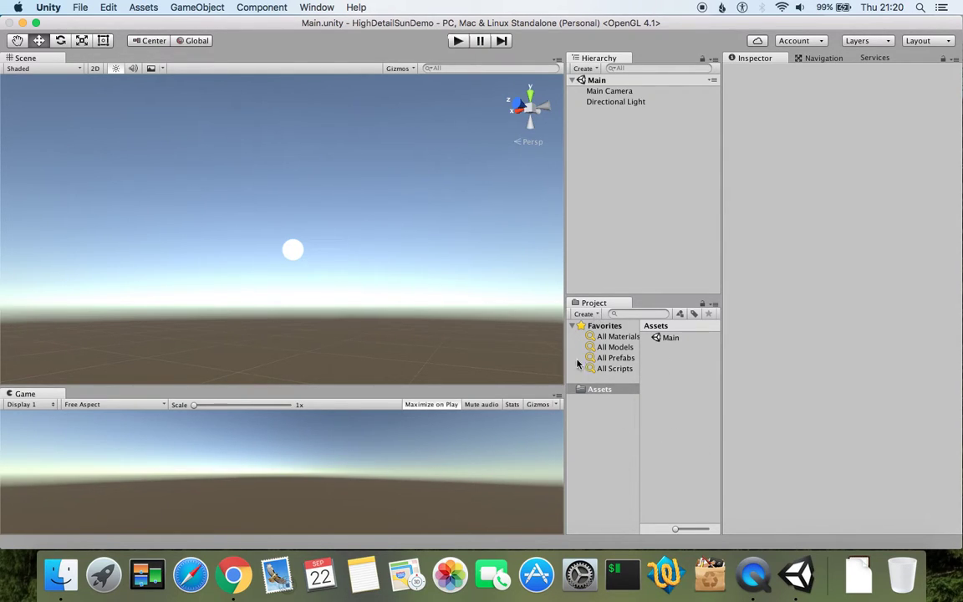
Create a new material asset named Sun in the Assets folder and select it.
left_click(589, 315)
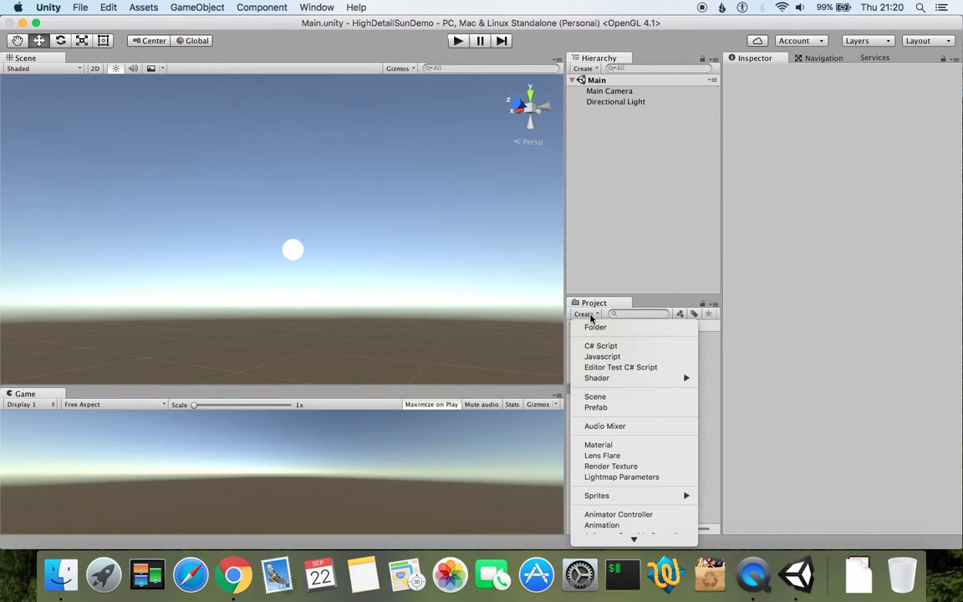
mouse_move(605, 384)
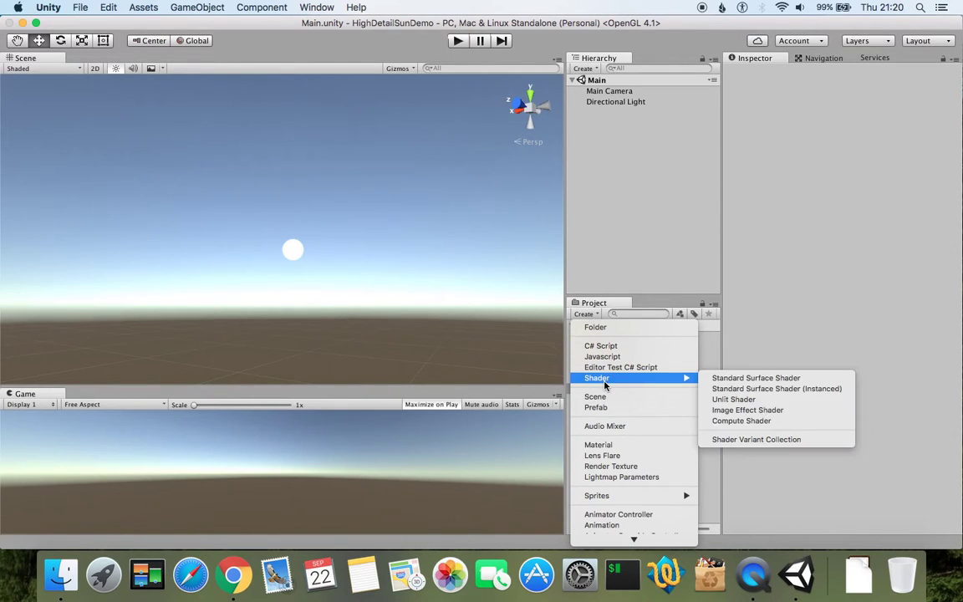
left_click(610, 445)
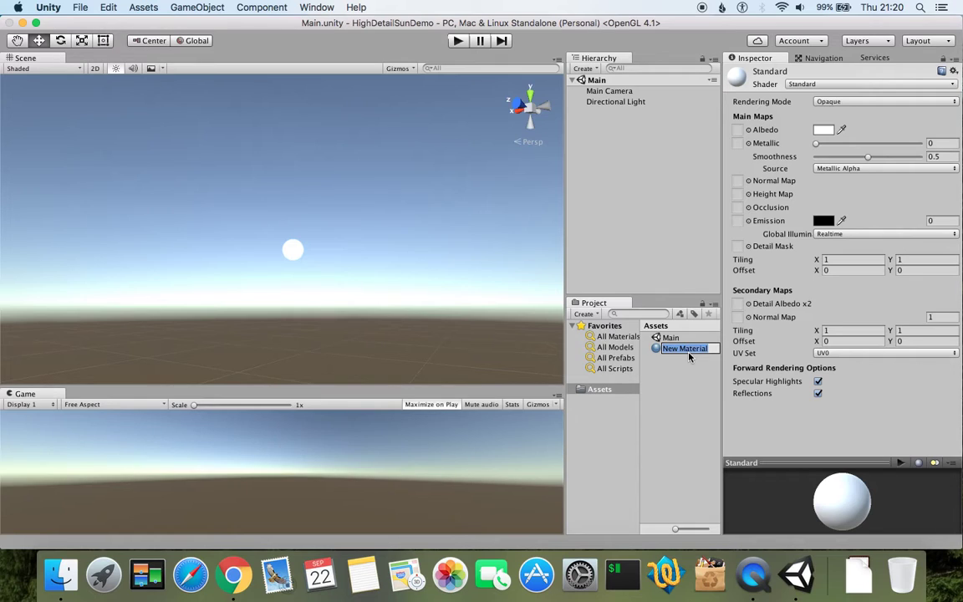
key("Return")
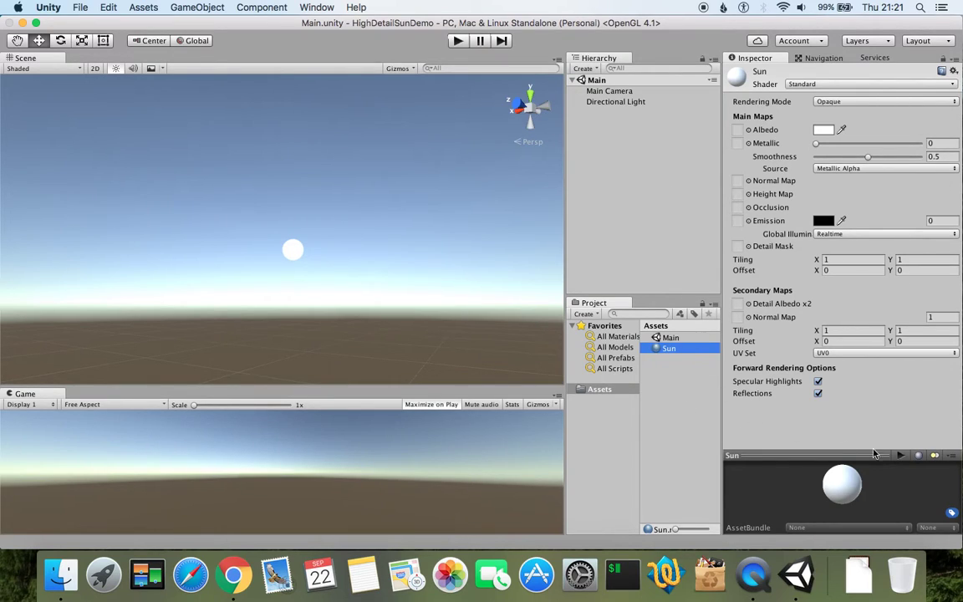
left_click(672, 338)
left_click(671, 349)
Switch the Sun material's shader to Skybox/Procedural and widen the Inspector panel.
left_click(807, 86)
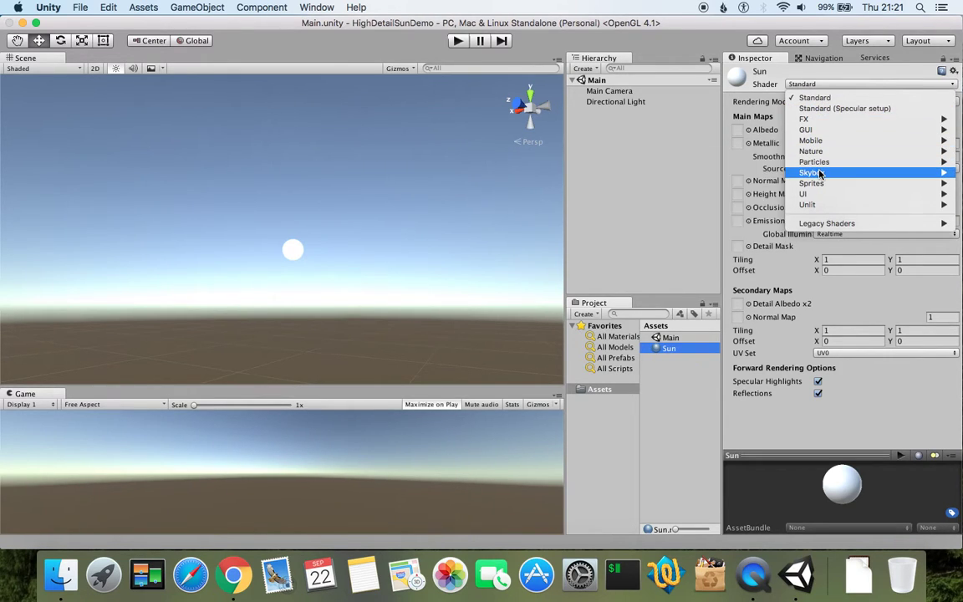
mouse_move(818, 173)
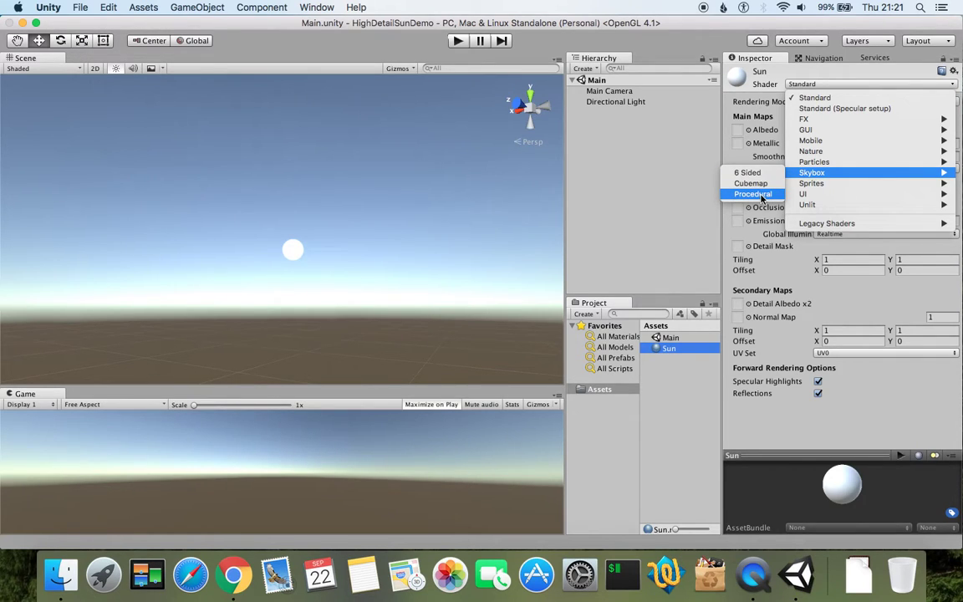
left_click(761, 195)
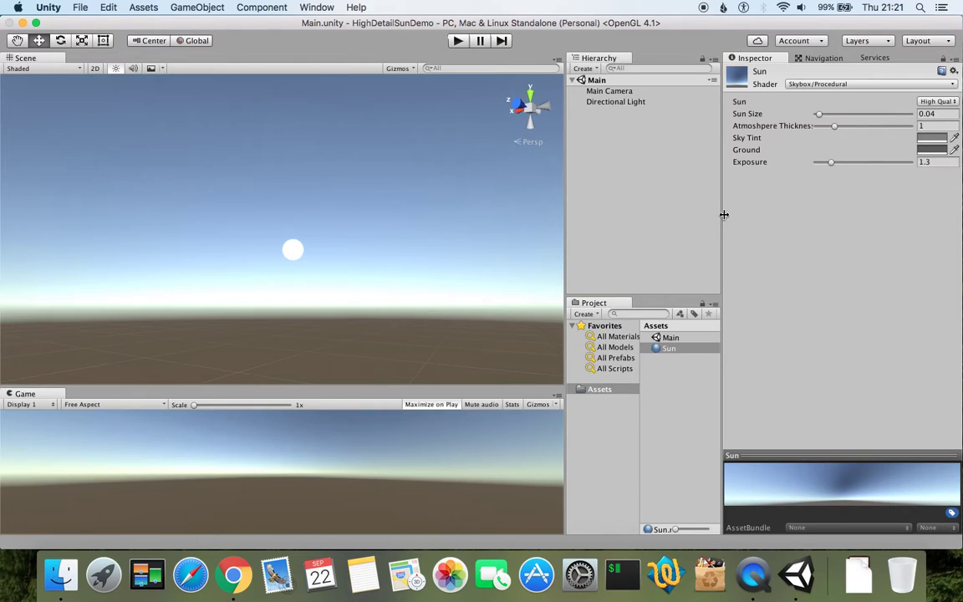
left_click_drag(724, 215, 645, 222)
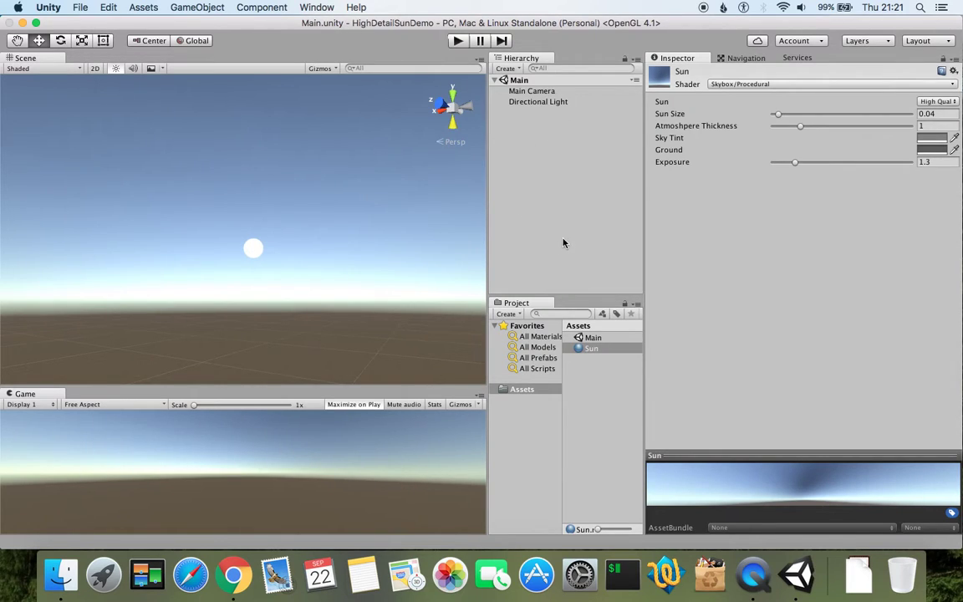
Assign the Sun material as the skybox in the Lighting window, then close the window.
left_click(313, 8)
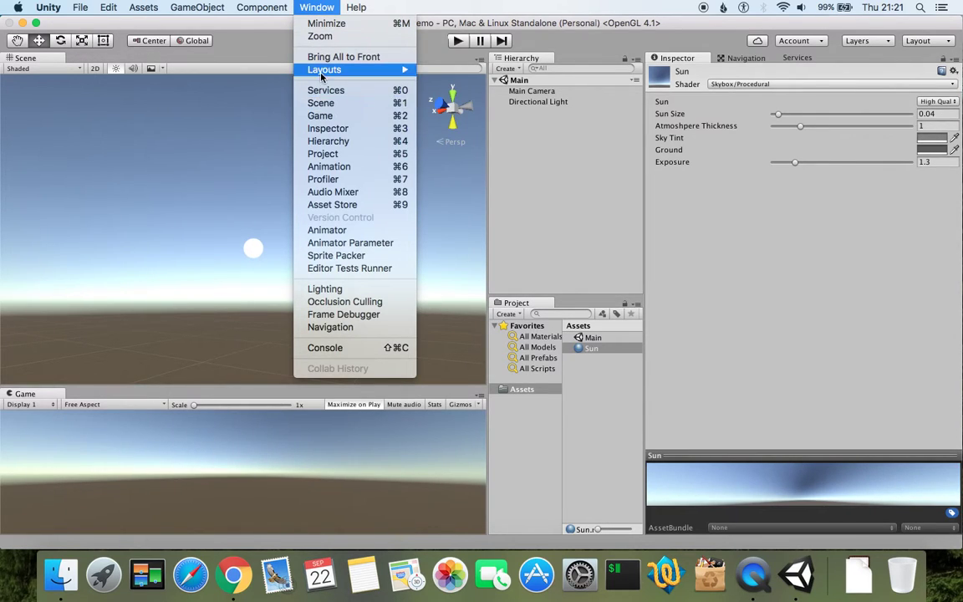
left_click(339, 288)
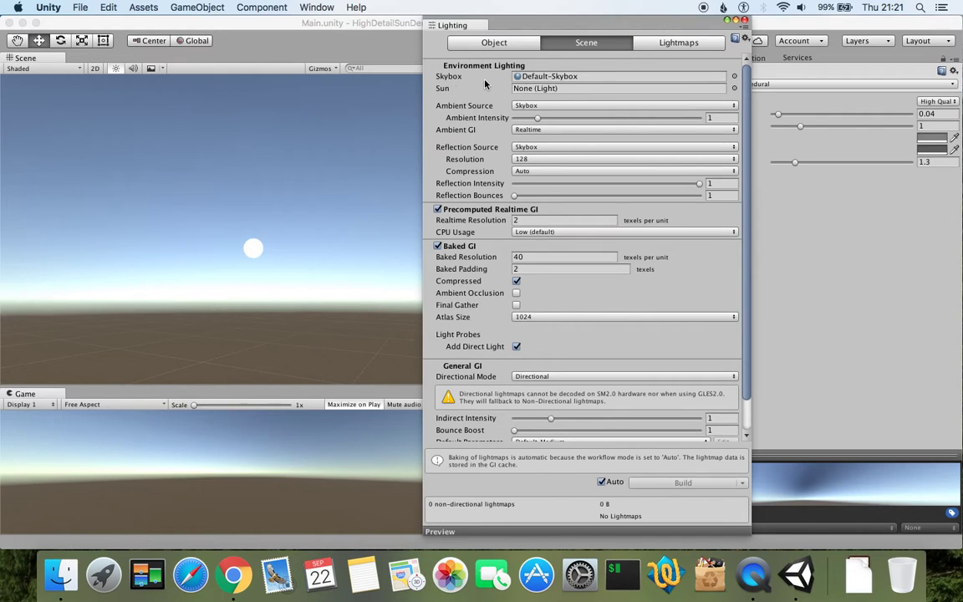
left_click_drag(610, 26, 323, 59)
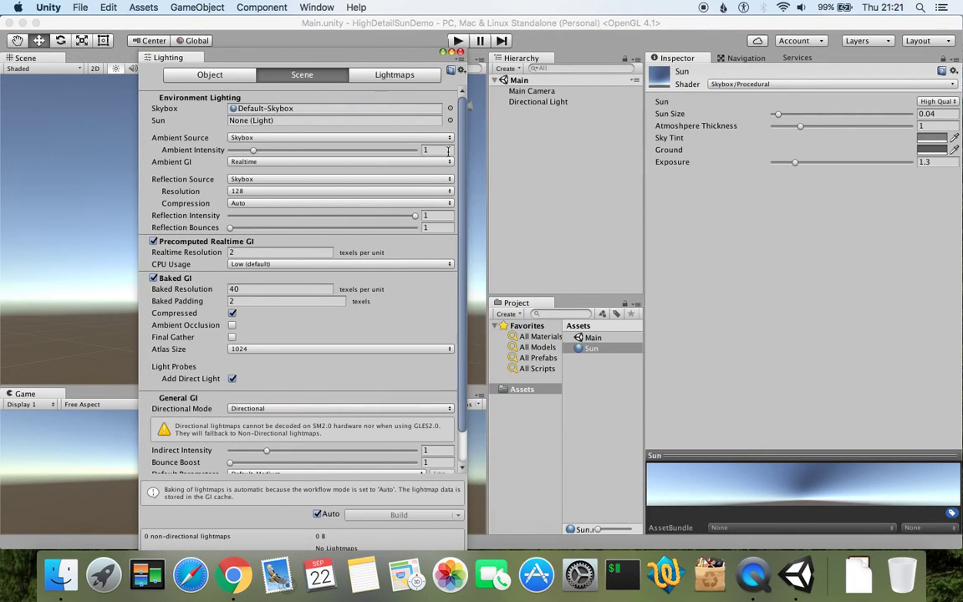
left_click(451, 110)
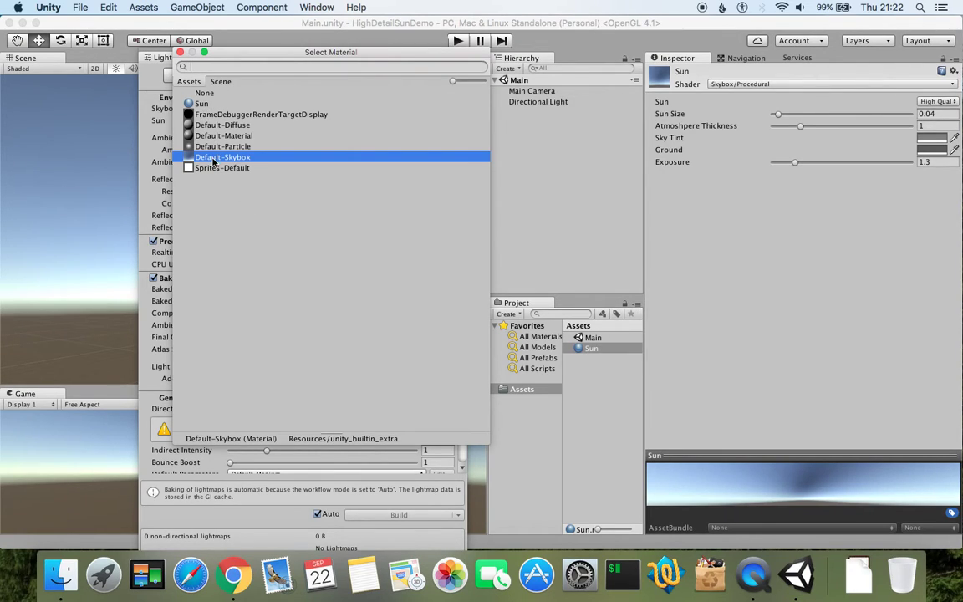
left_click(202, 104)
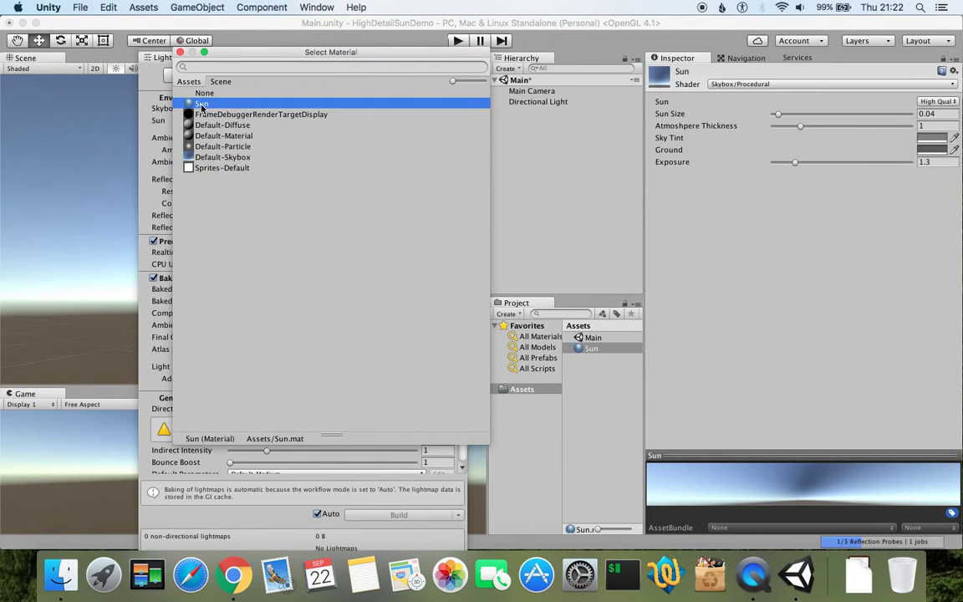
double_click(201, 104)
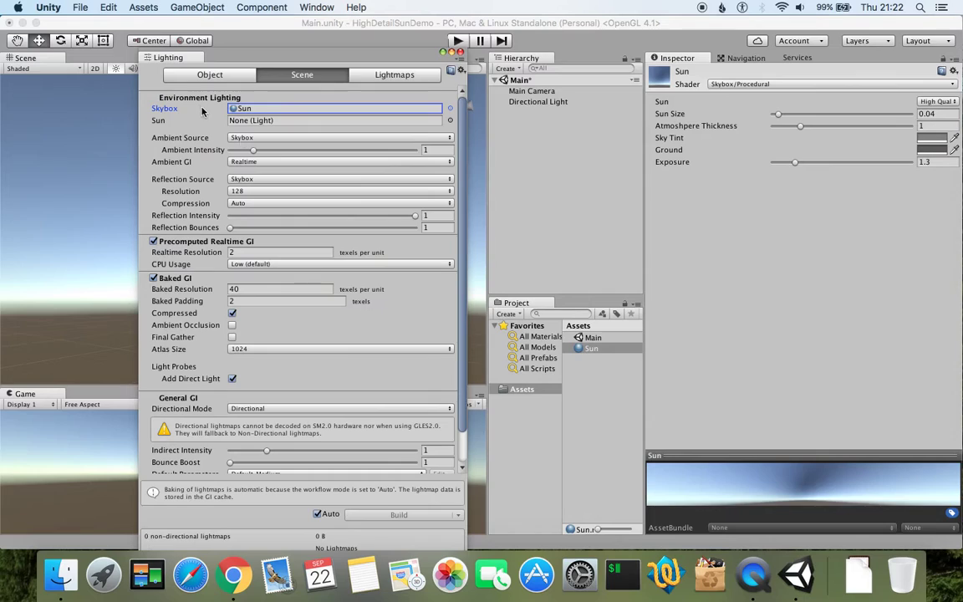
left_click(459, 53)
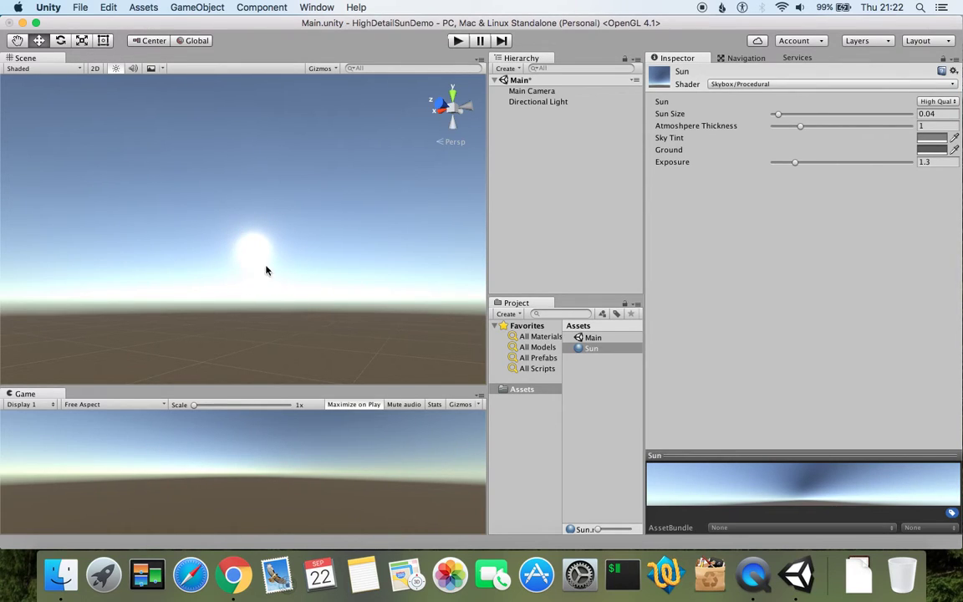
left_click(560, 202)
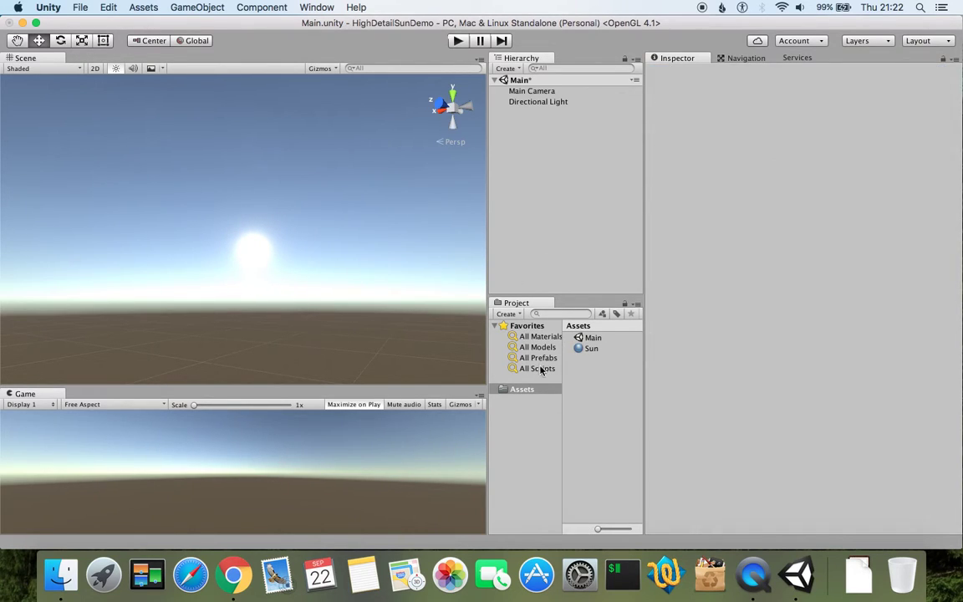
left_click(592, 349)
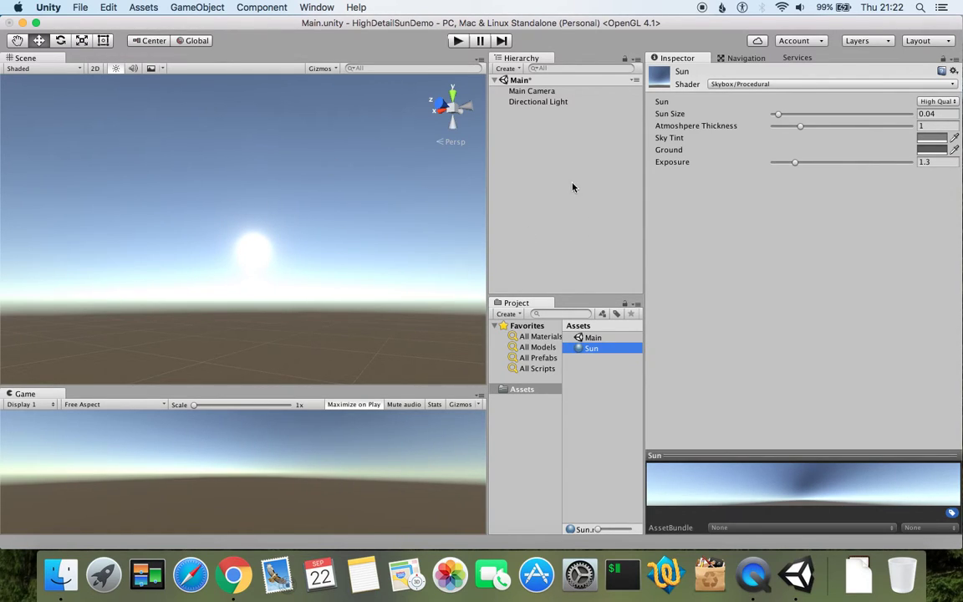
left_click(562, 214)
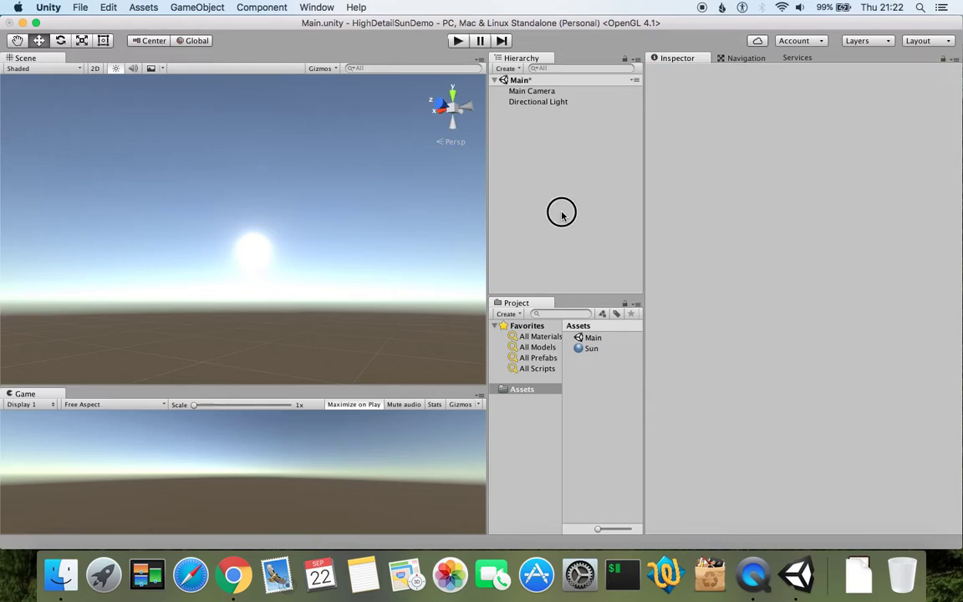
left_click(531, 103)
left_click(592, 349)
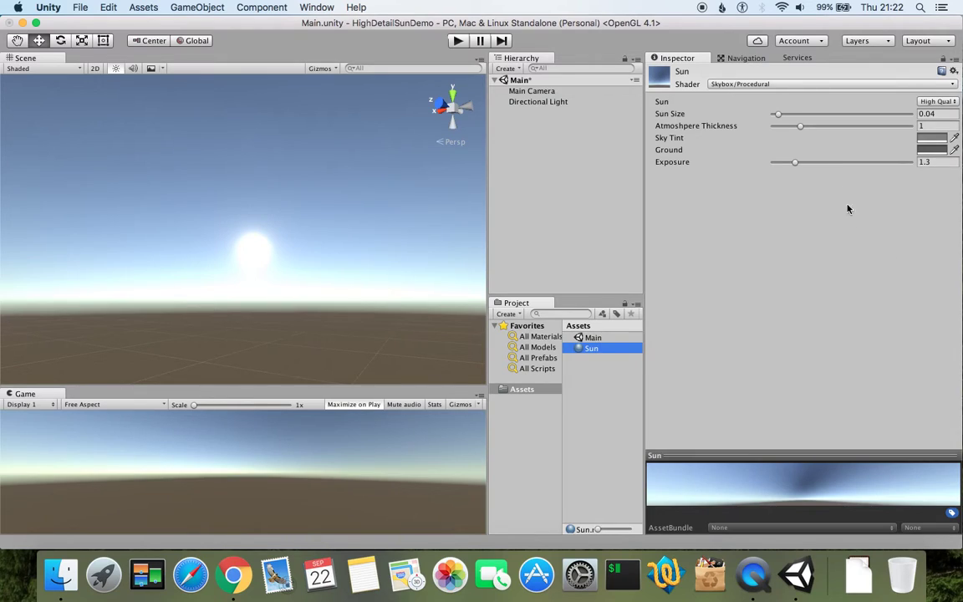
left_click(936, 102)
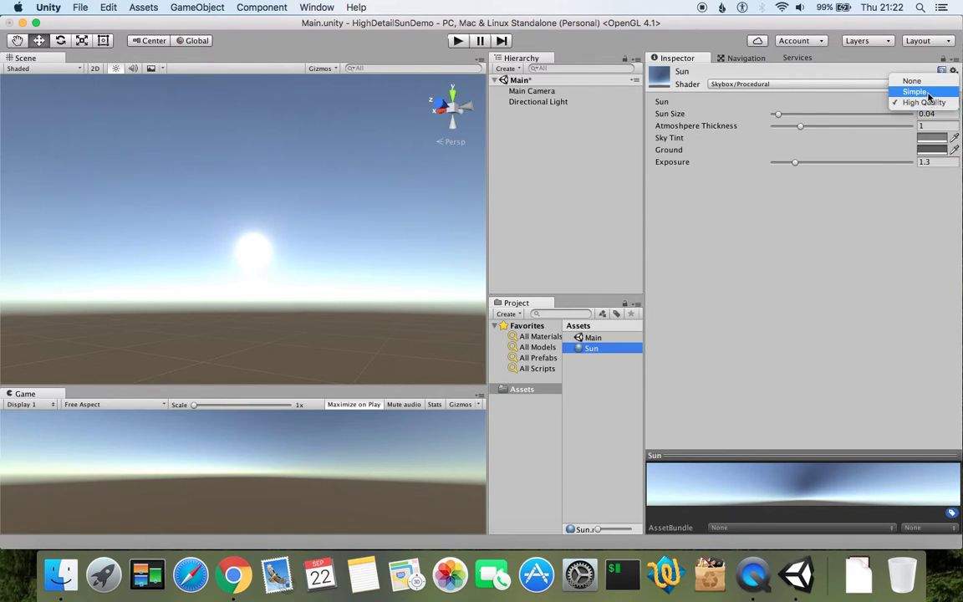
left_click(915, 92)
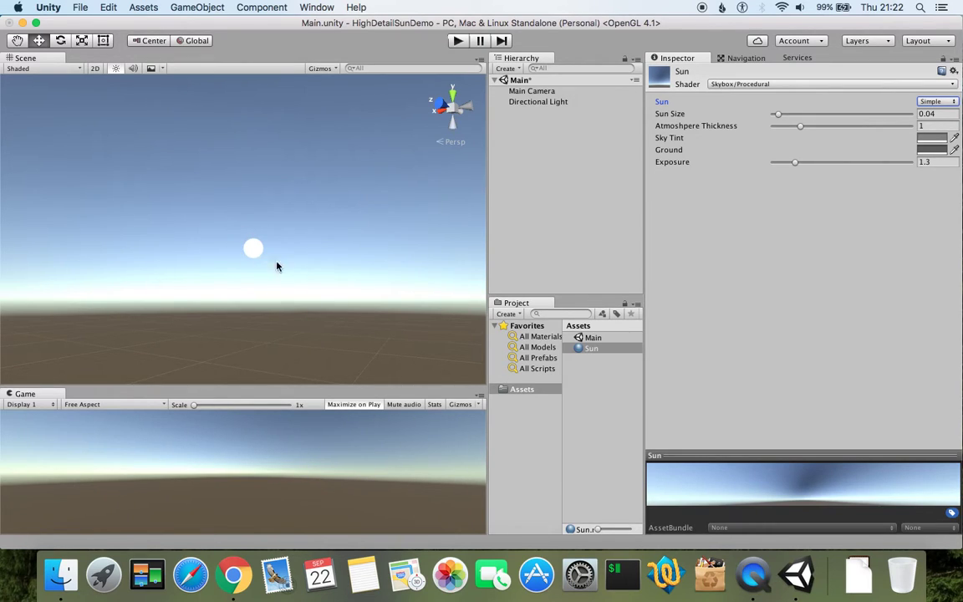
left_click(935, 101)
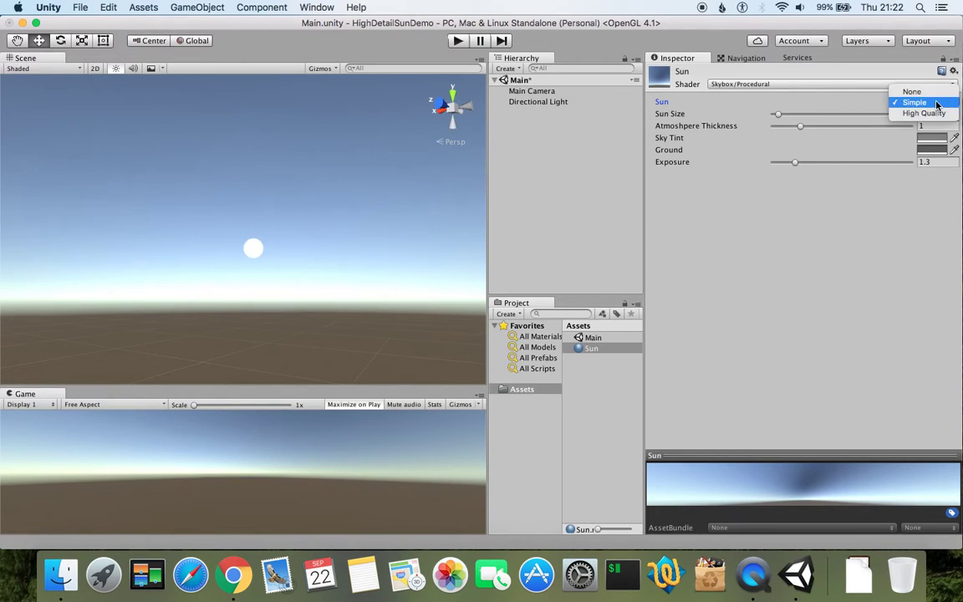
left_click(924, 113)
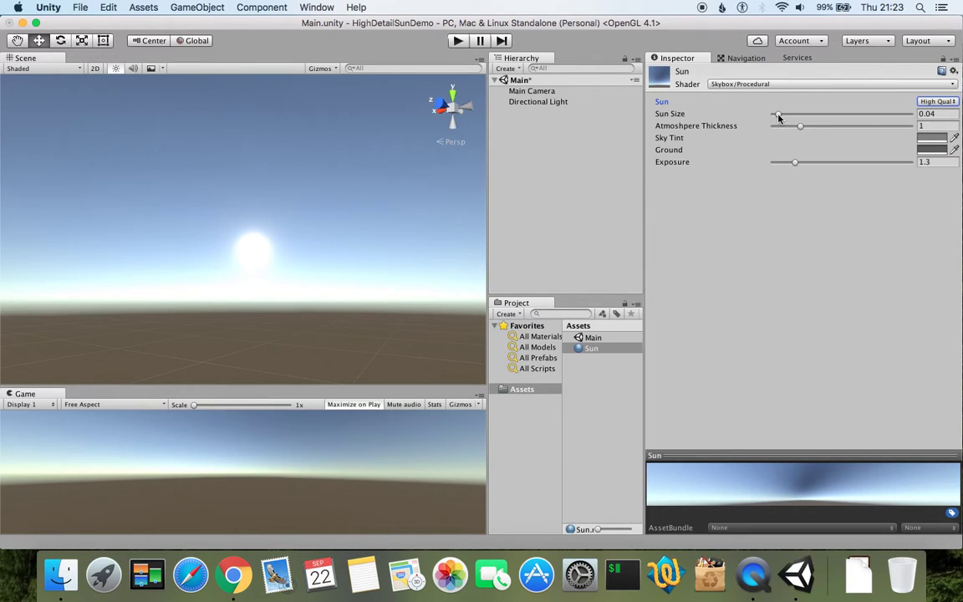
Preview the sun size with the slider, then enter a Sun Size of 0.028.
mouse_move(778, 117)
left_mouse_down()
mouse_move(920, 115)
mouse_move(778, 118)
left_mouse_up()
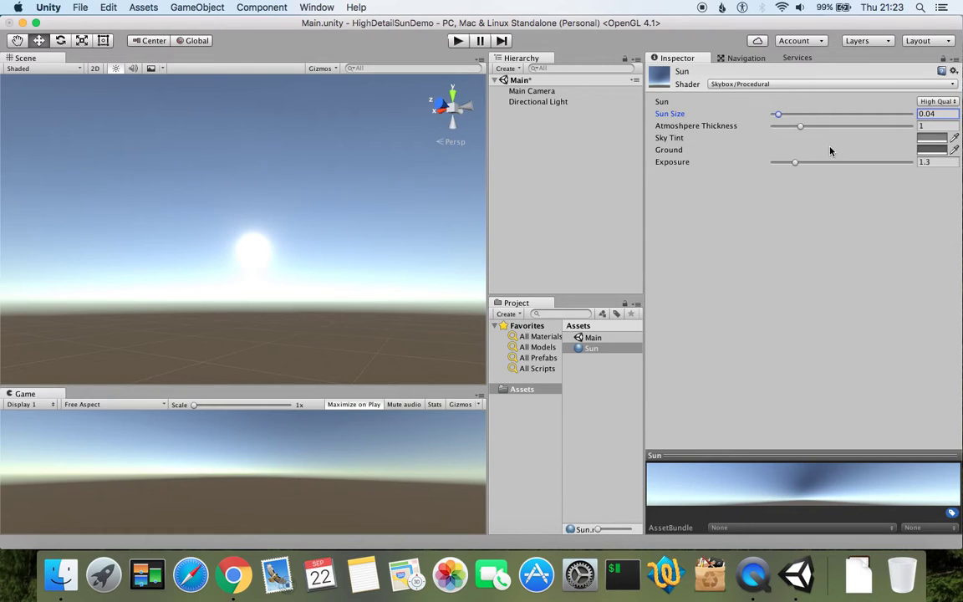
left_click(947, 114)
type("0.02")
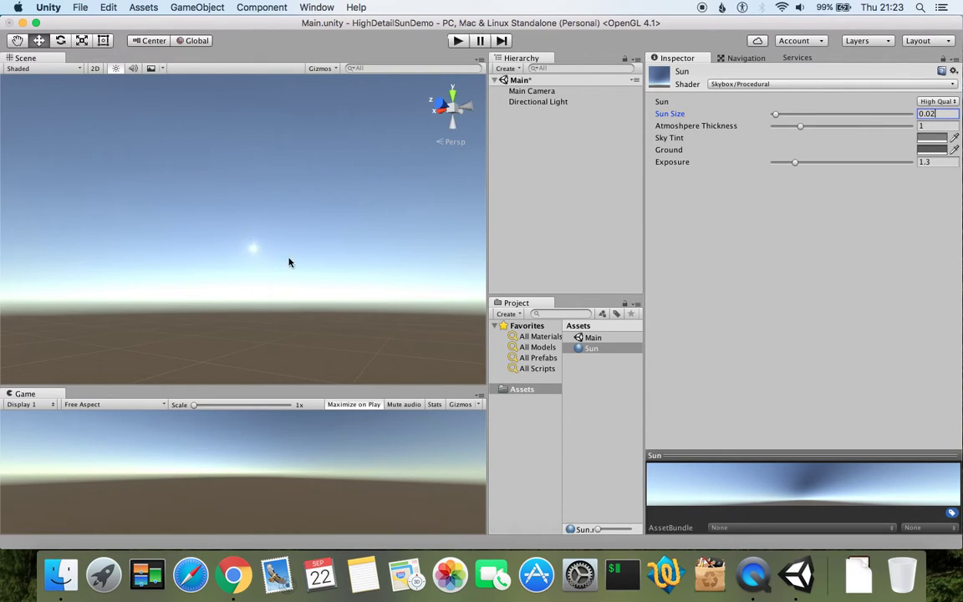
key("BackSpace")
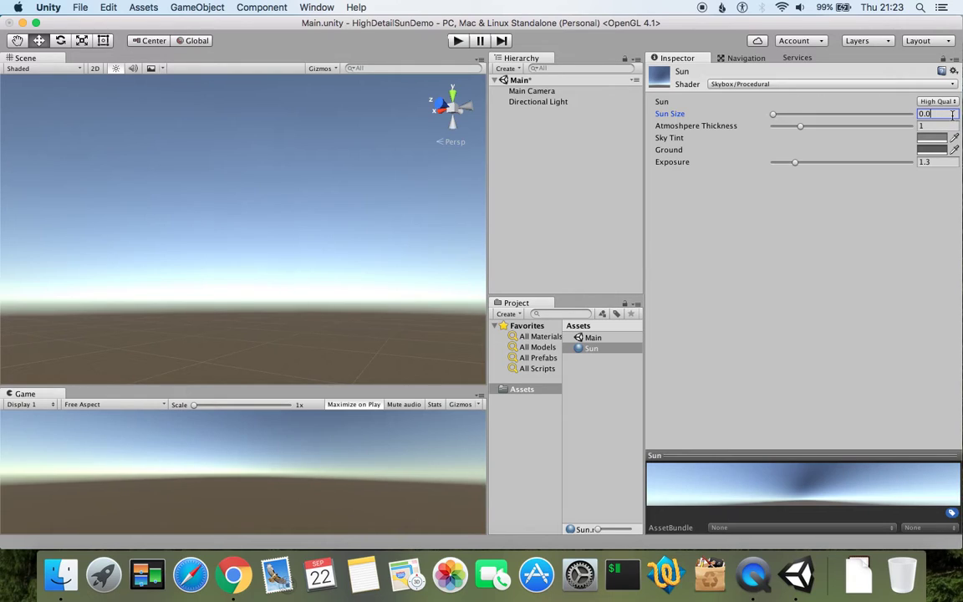
type("3")
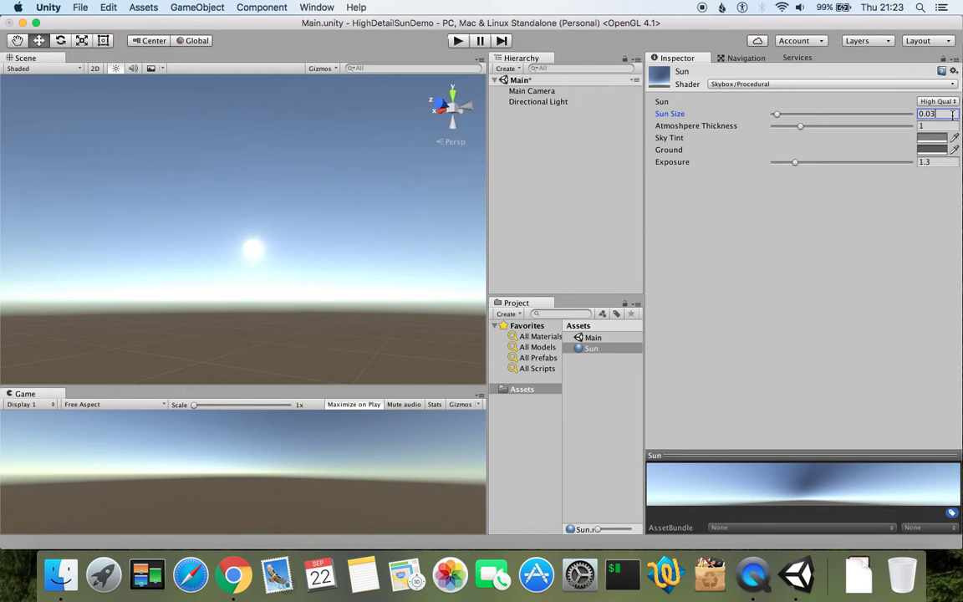
key("BackSpace")
type("28")
Sweep Atmosphere Thickness through low and high values, settling it at 1.2.
left_click_drag(800, 128, 771, 133)
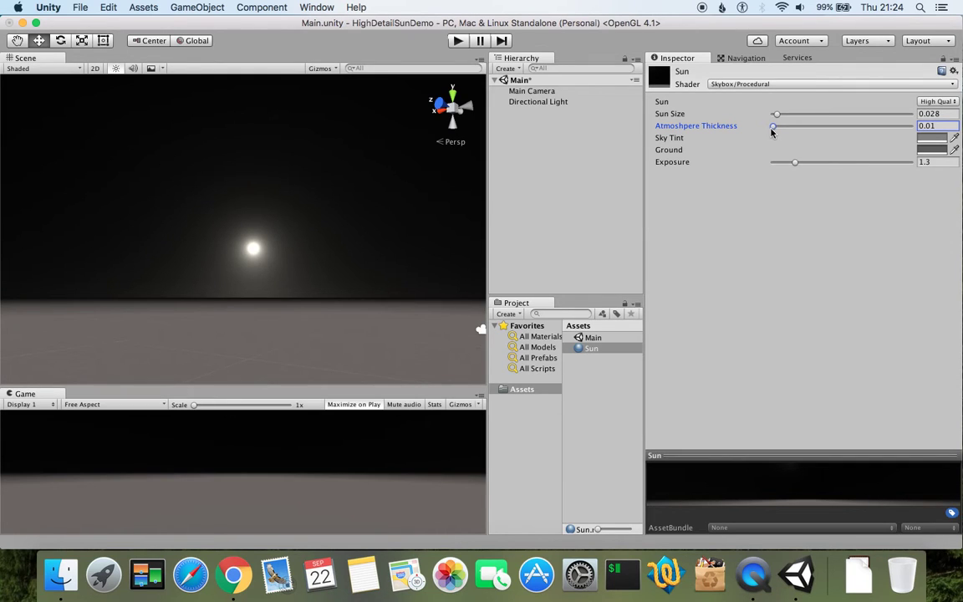
left_click_drag(773, 131, 834, 125)
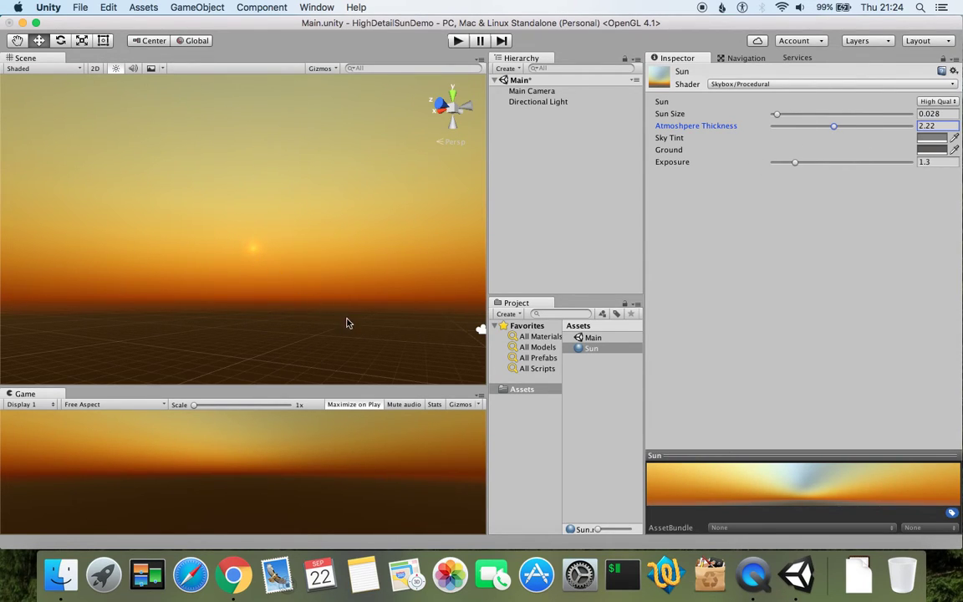
left_click_drag(348, 323, 198, 251, "alt")
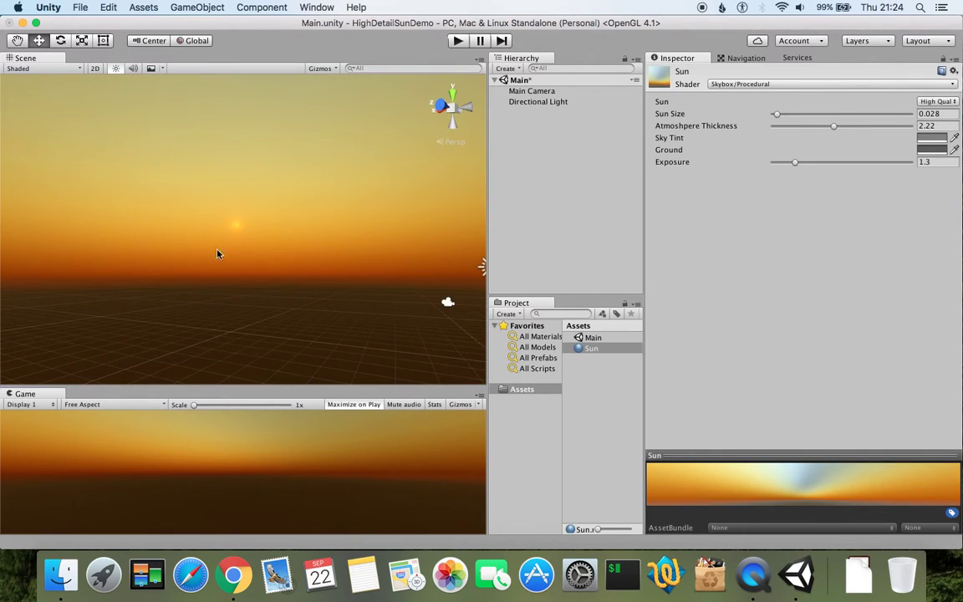
left_click_drag(833, 127, 805, 139)
right_click_drag(271, 297, 295, 242)
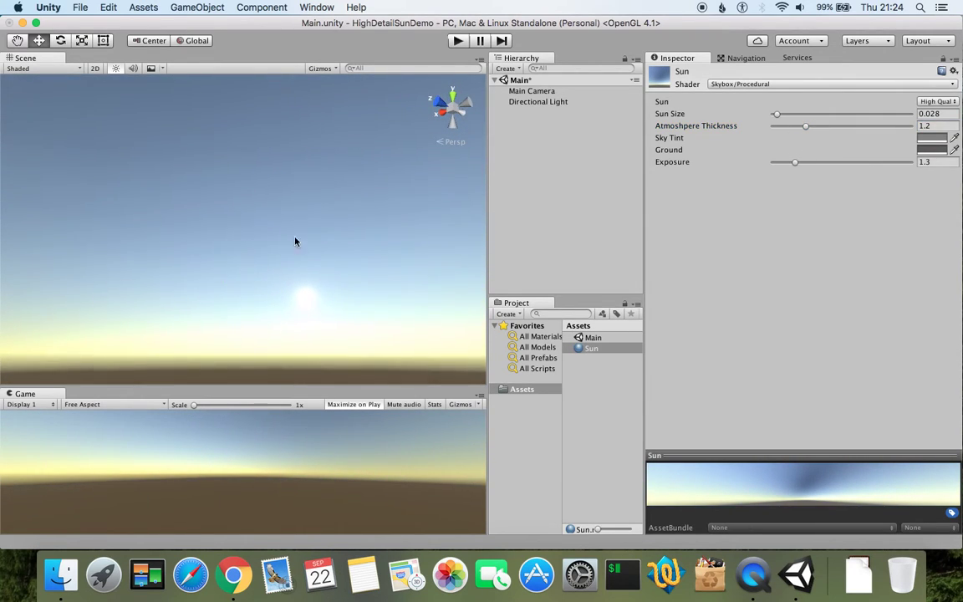
Rotate the Directional Light to X 43.32 so the sun sits high in the sky.
left_click(531, 104)
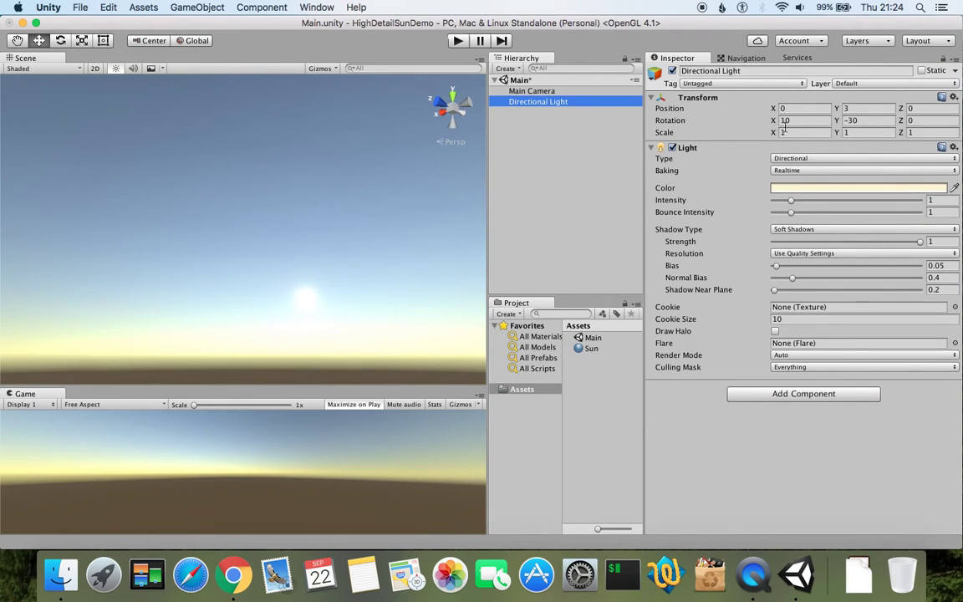
left_click_drag(773, 123, 956, 144)
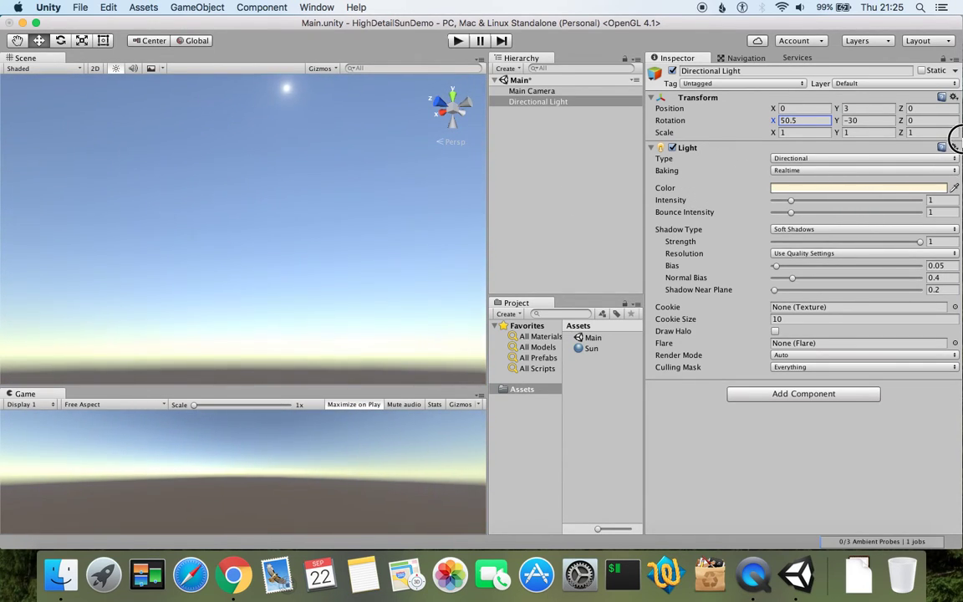
left_click_drag(956, 139, 795, 142)
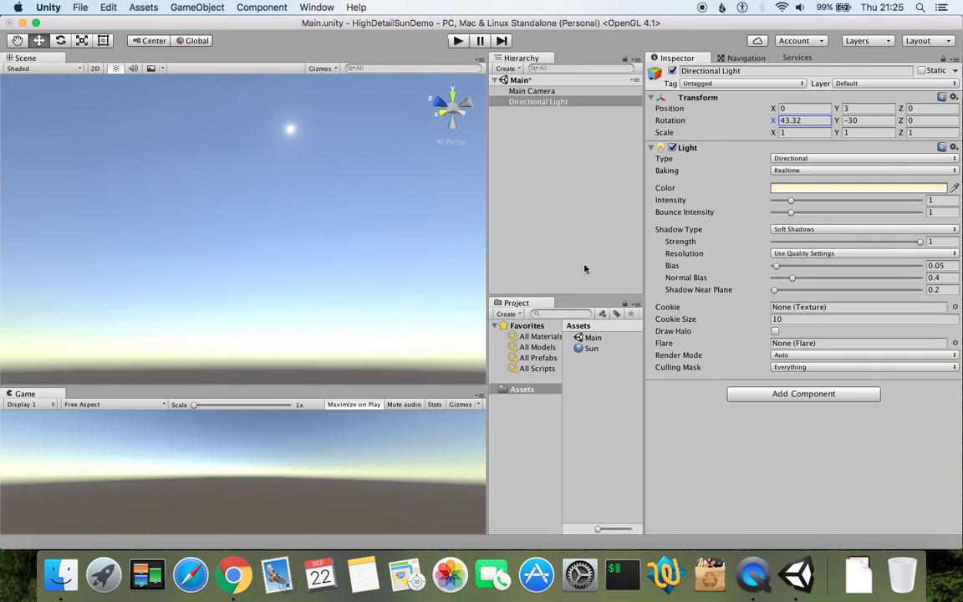
left_click(589, 347)
Switch the Sun material's sun mode to Simple and look around the Scene view at the sun disc.
left_click(937, 102)
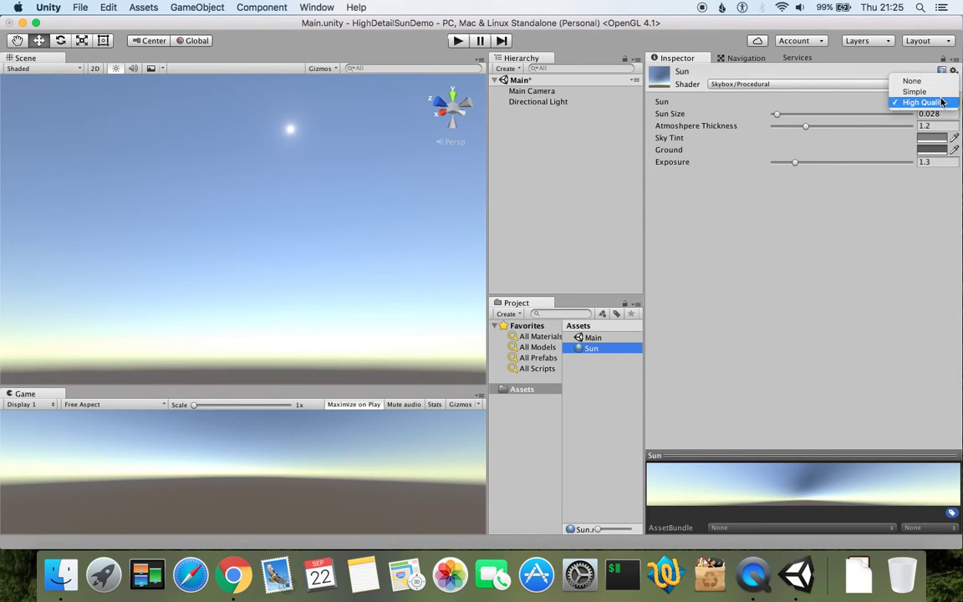
left_click(937, 91)
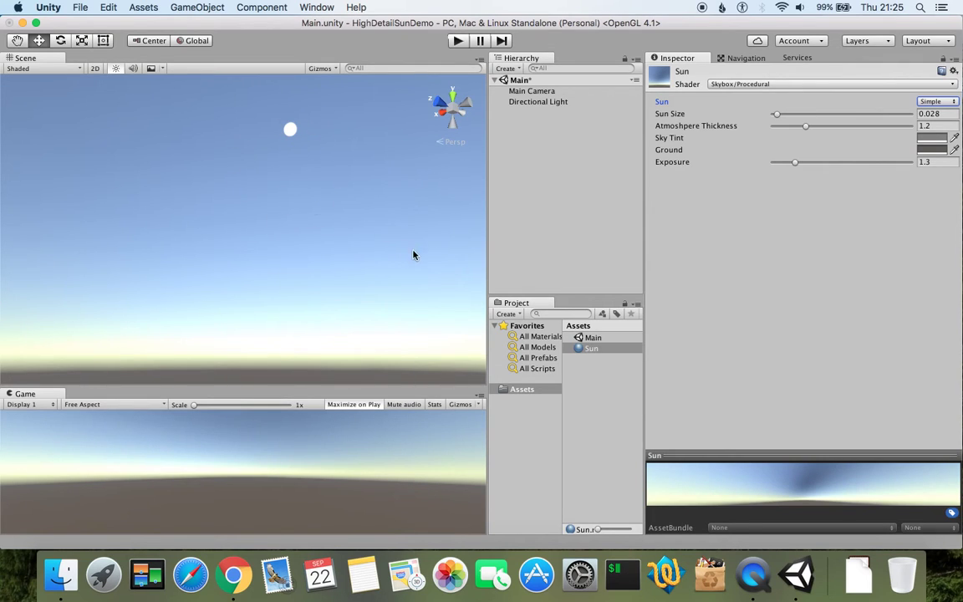
right_click_drag(413, 255, 448, 167)
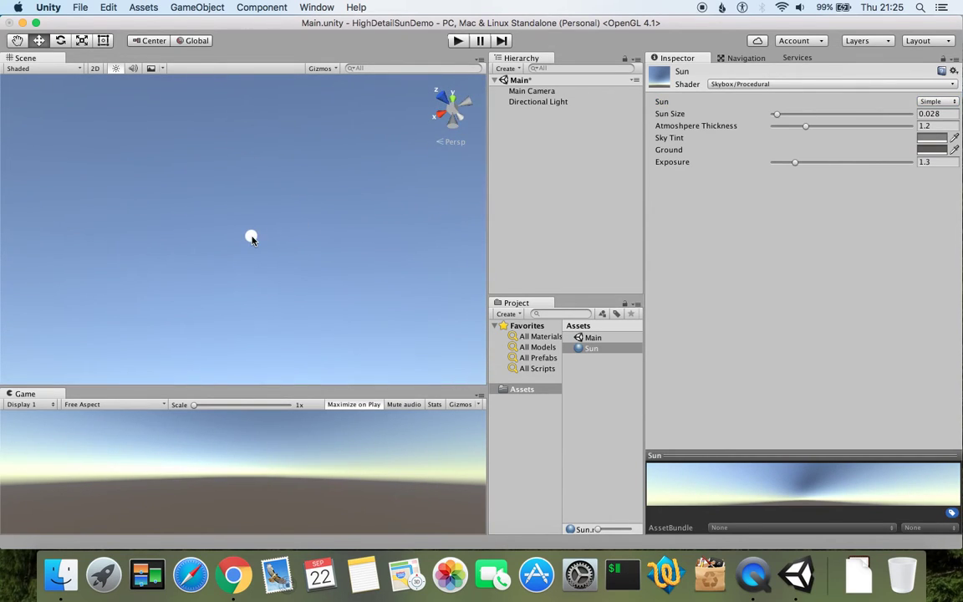
right_click_drag(251, 237, 286, 339)
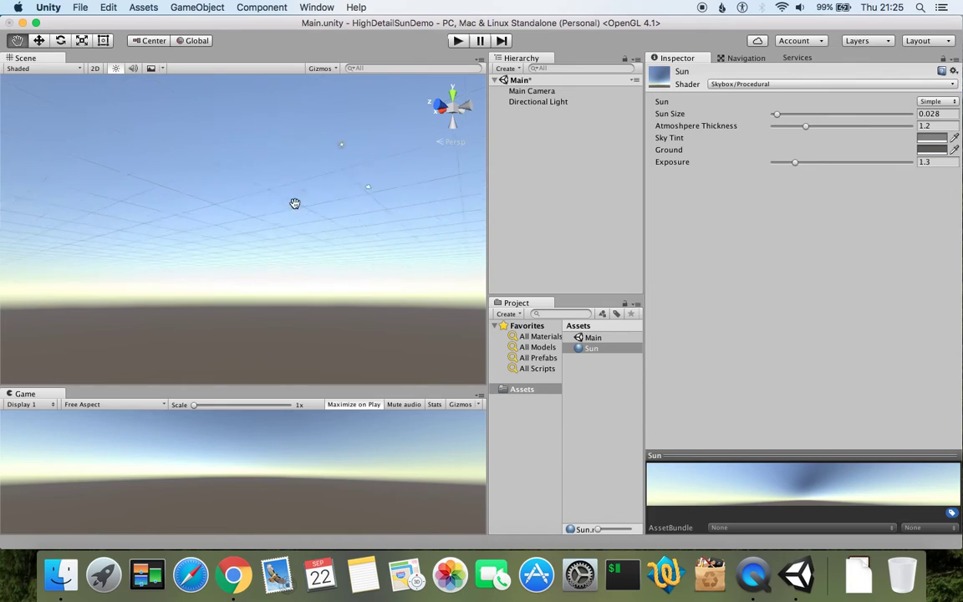
left_click_drag(295, 203, 297, 237)
right_click_drag(297, 237, 323, 233)
left_click(559, 103)
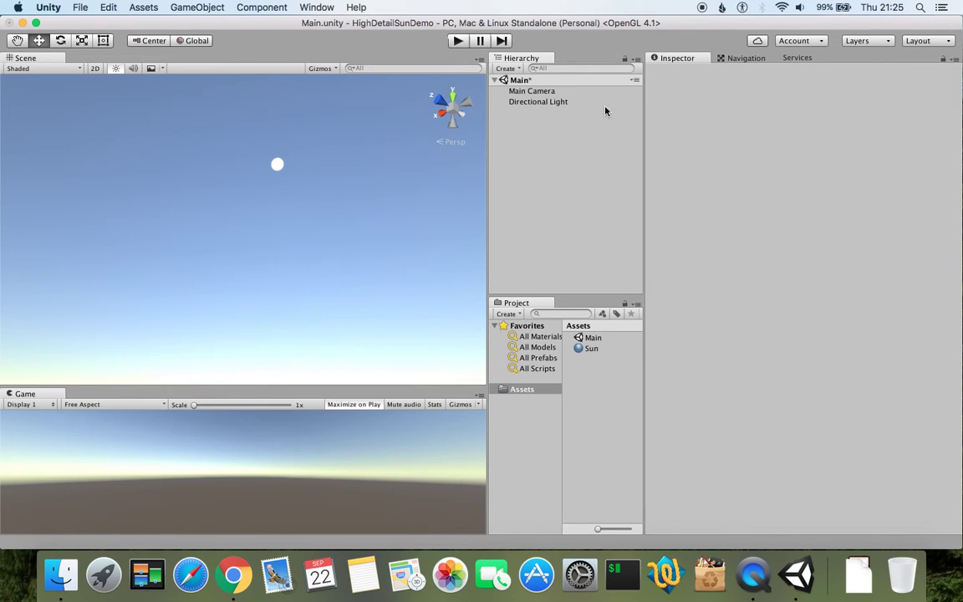
right_click_drag(332, 238, 337, 303)
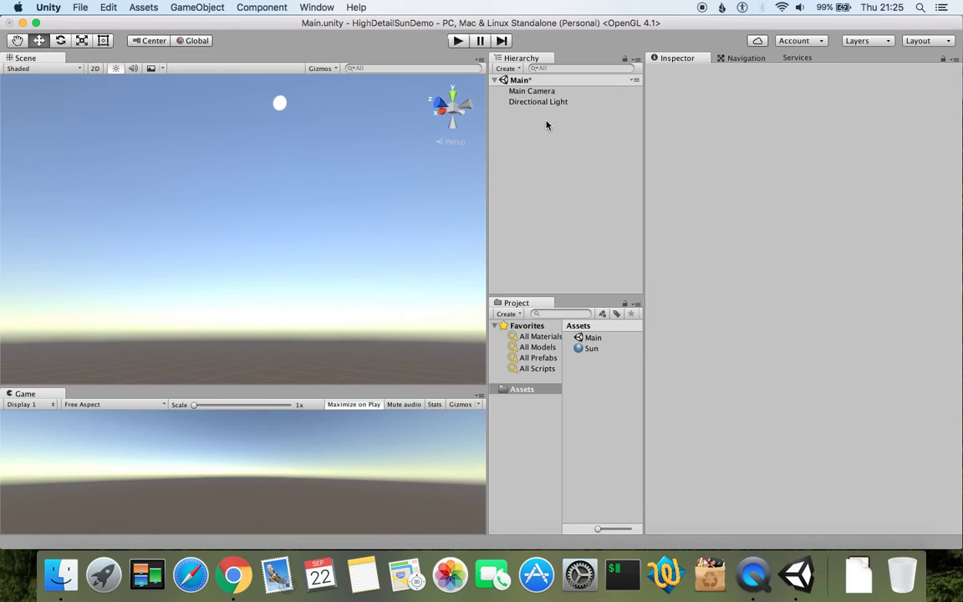
Enlarge the Game view by moving the Scene/Game splitter upward.
left_click(544, 91)
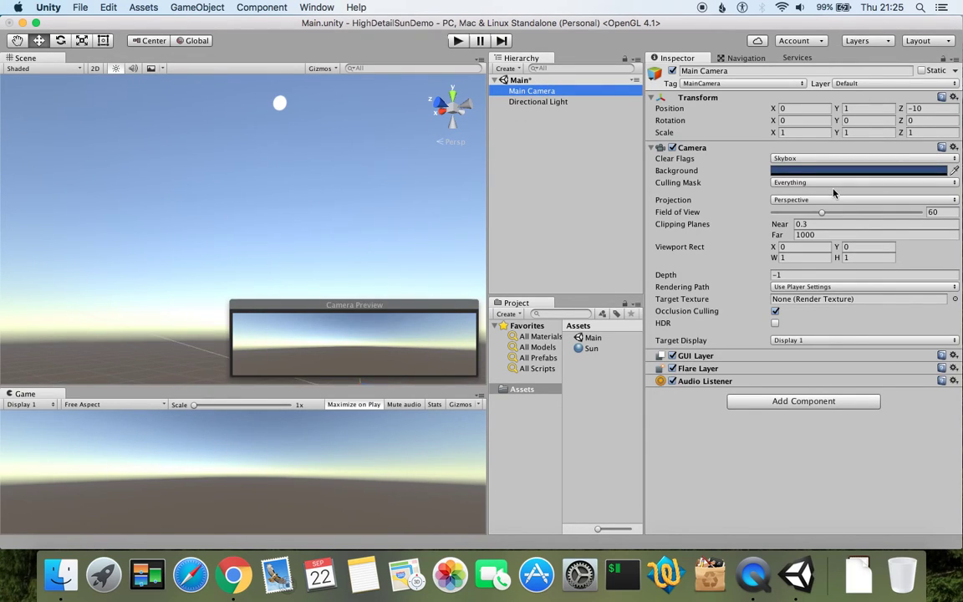
left_click_drag(276, 384, 276, 278)
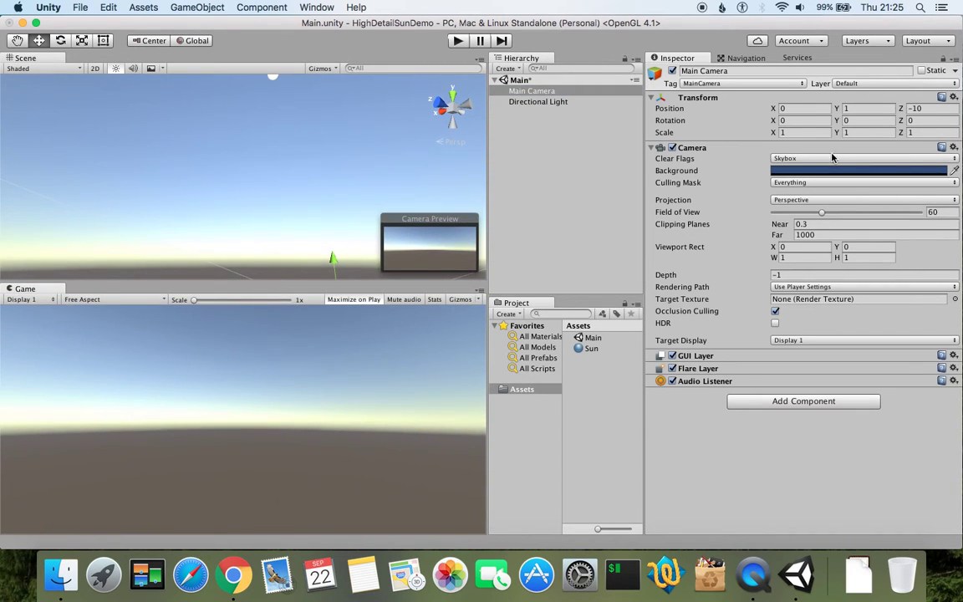
left_click(545, 102)
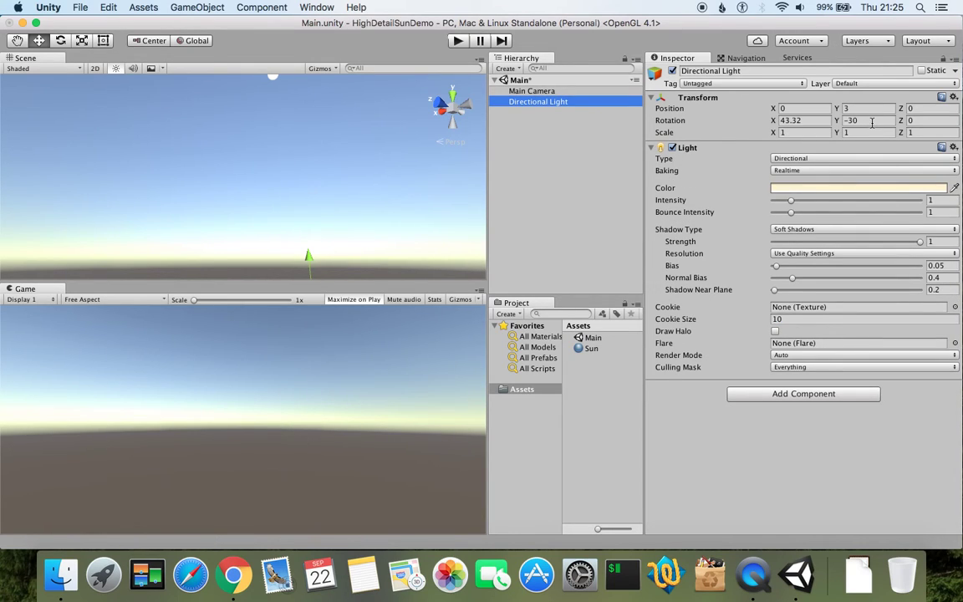
Set the Directional Light rotation to Y 180 and X 20, then orbit toward the sun.
left_click(930, 123)
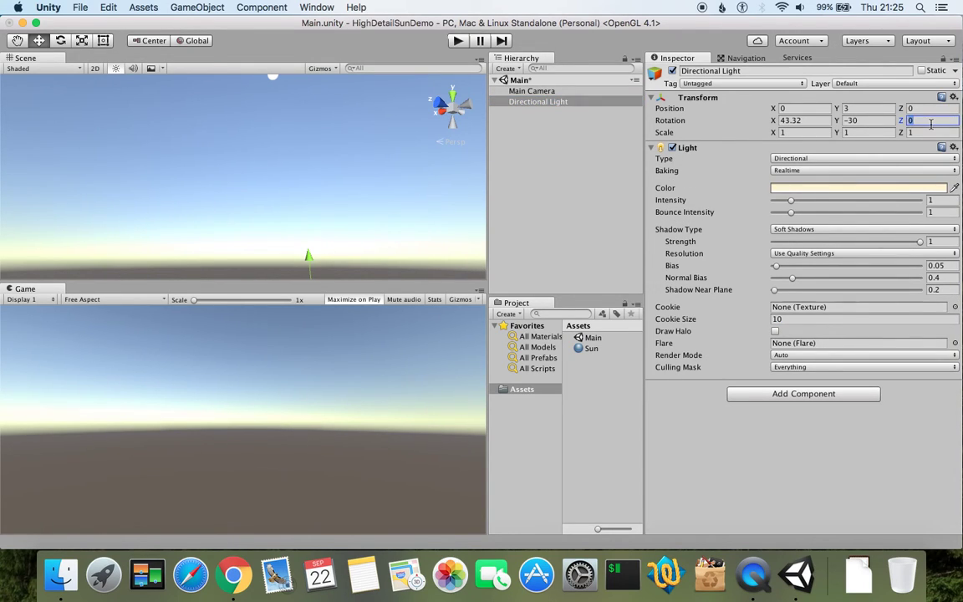
left_click(865, 120)
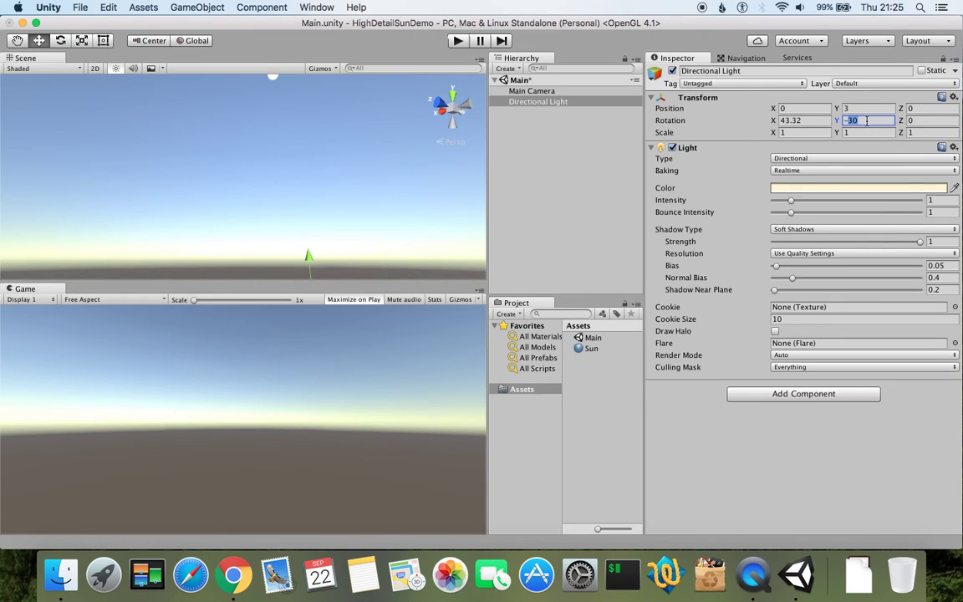
type("180")
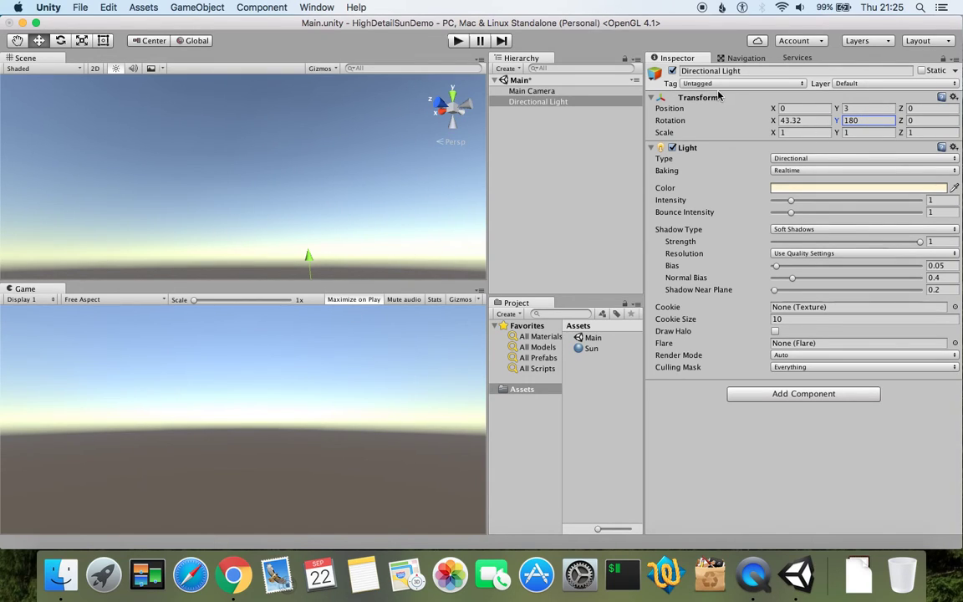
left_click(802, 120)
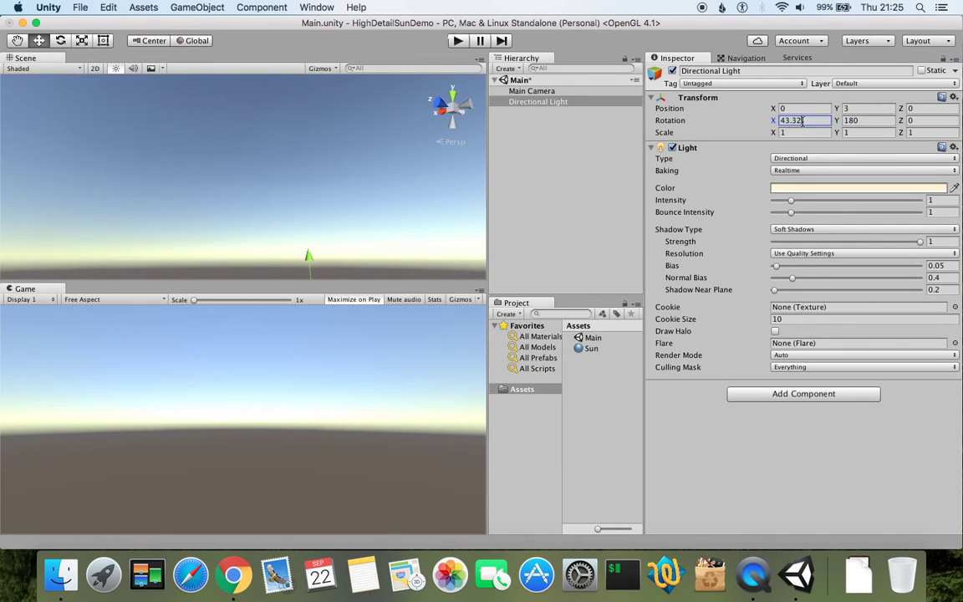
type("1")
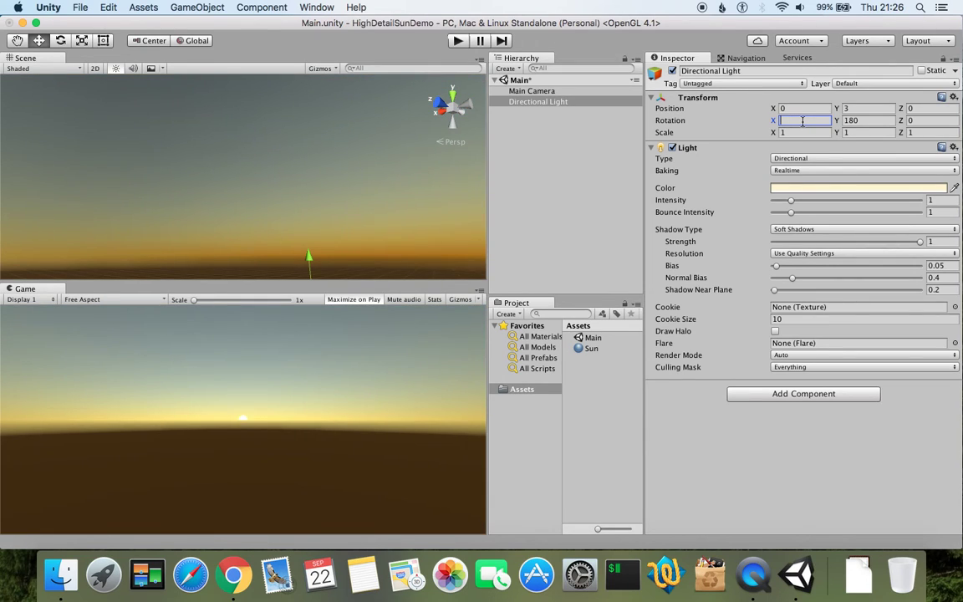
type("30")
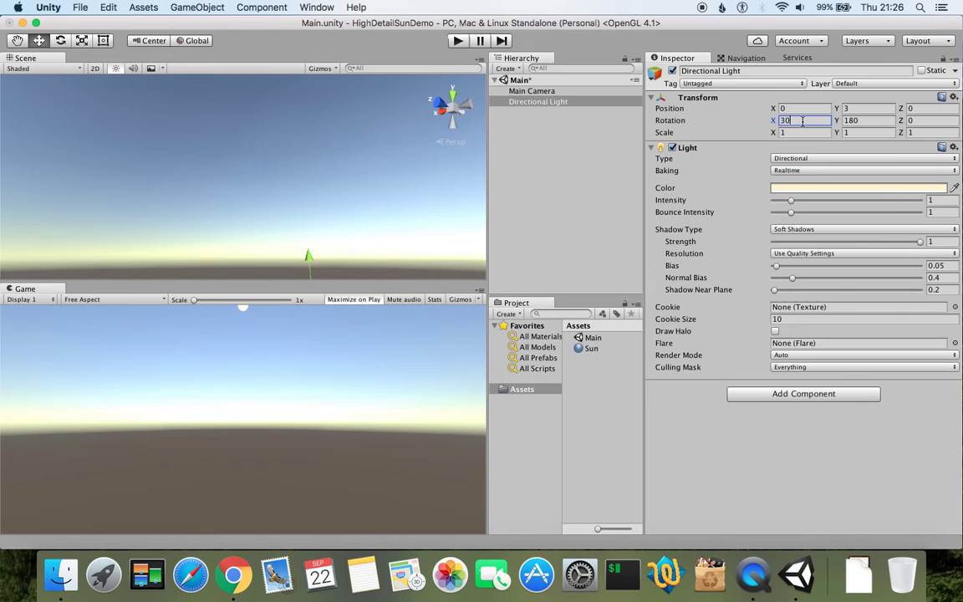
key("BackSpace")
key("BackSpace")
type("20")
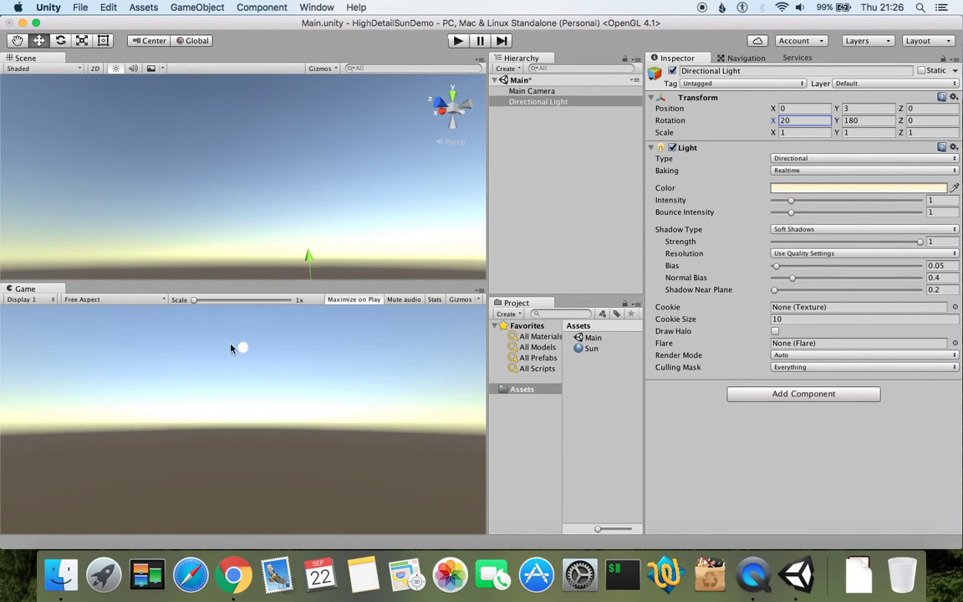
left_click_drag(358, 226, 602, 198, "alt")
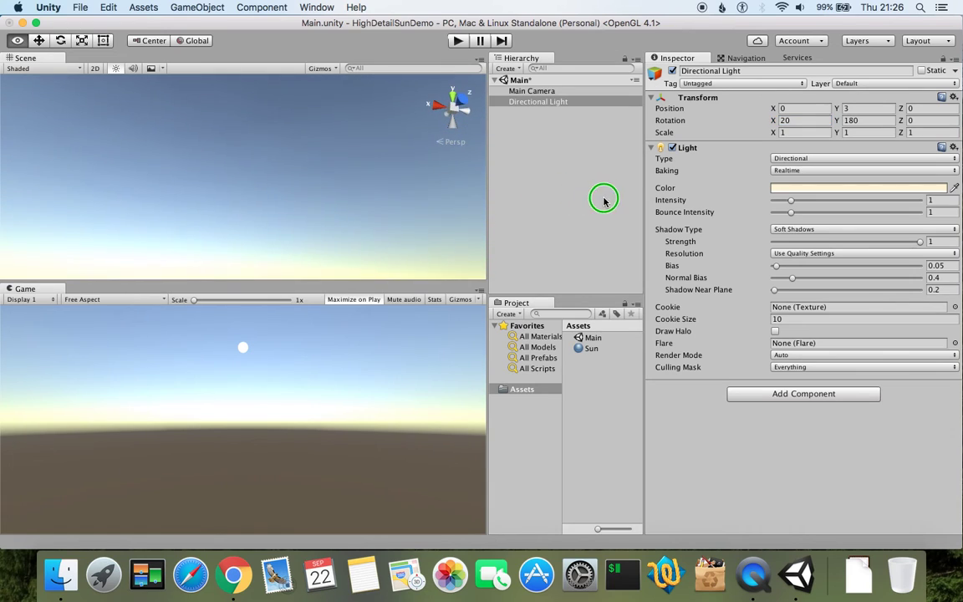
left_click_drag(170, 187, 222, 152, "alt")
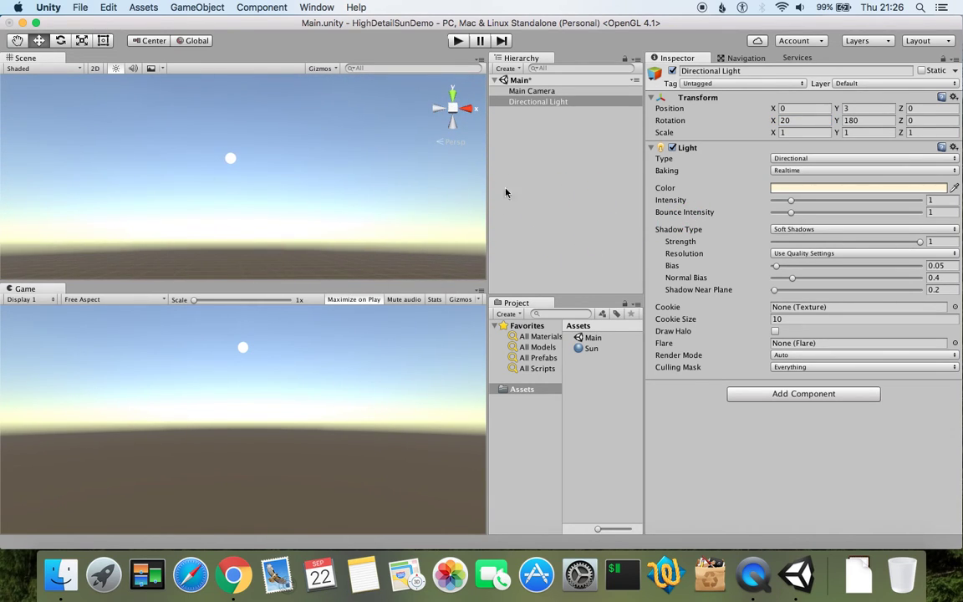
Set the Sun material's sun mode to High Quality and preview it in a Play-mode run.
left_click(585, 348)
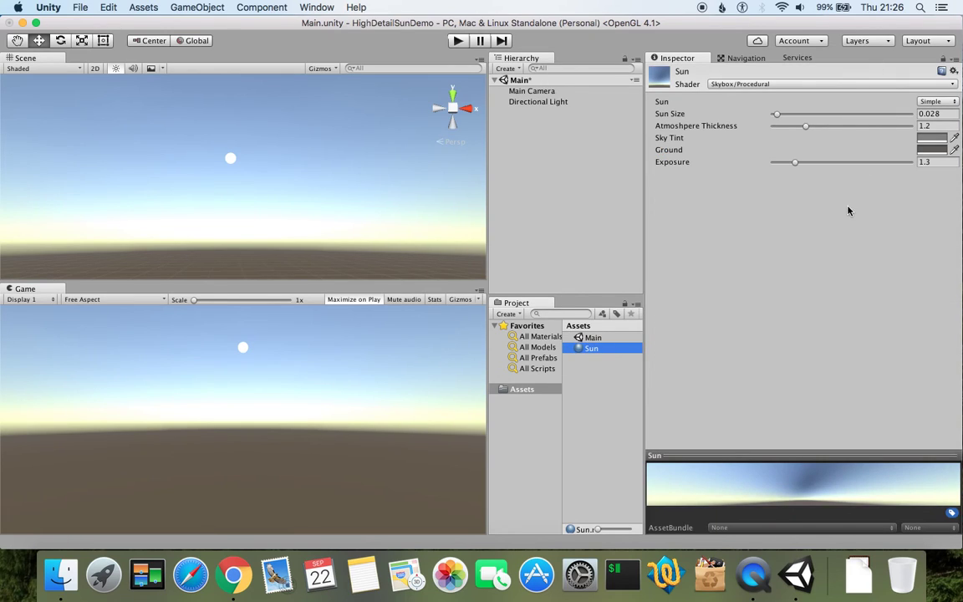
left_click(932, 101)
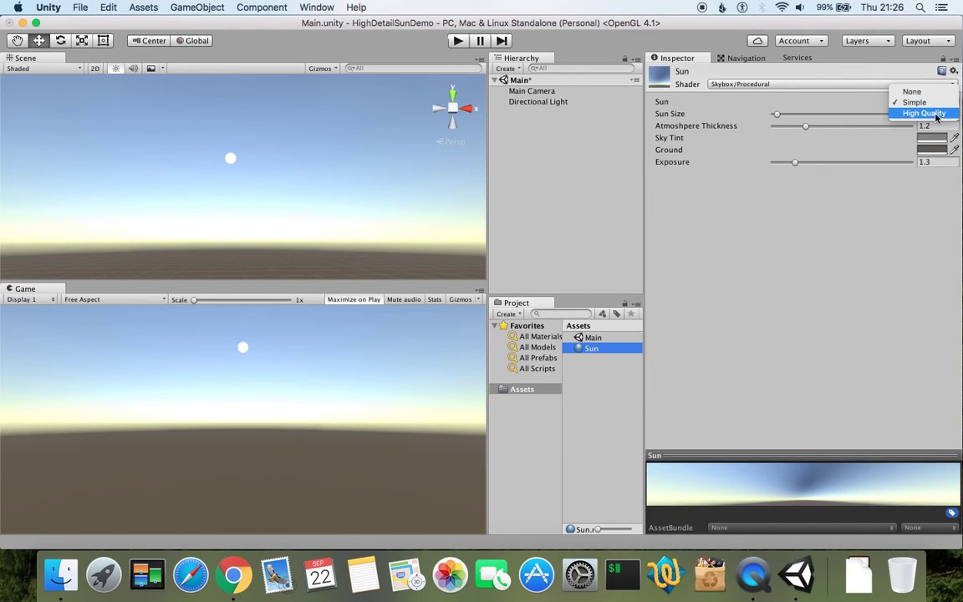
left_click(932, 113)
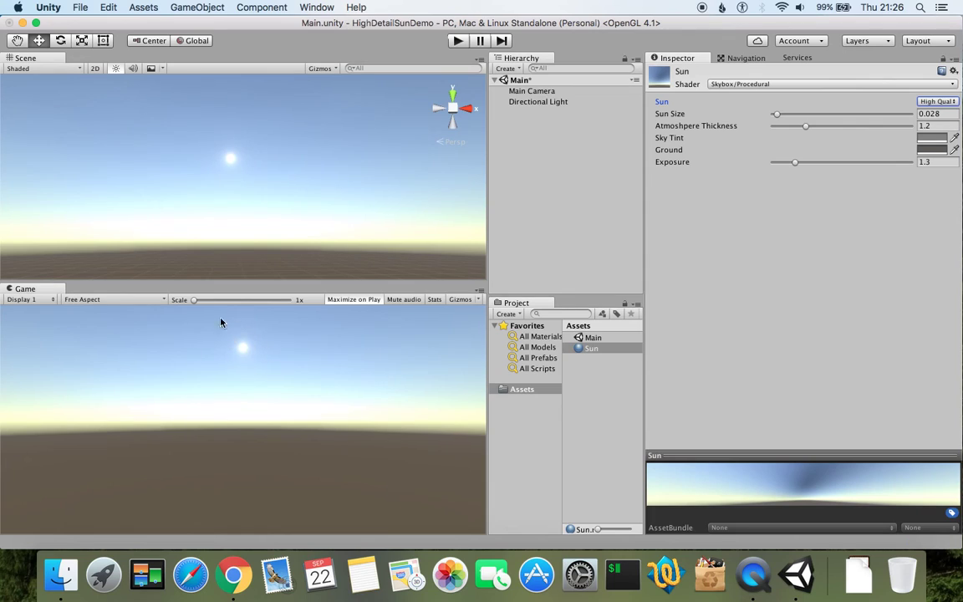
left_click(457, 40)
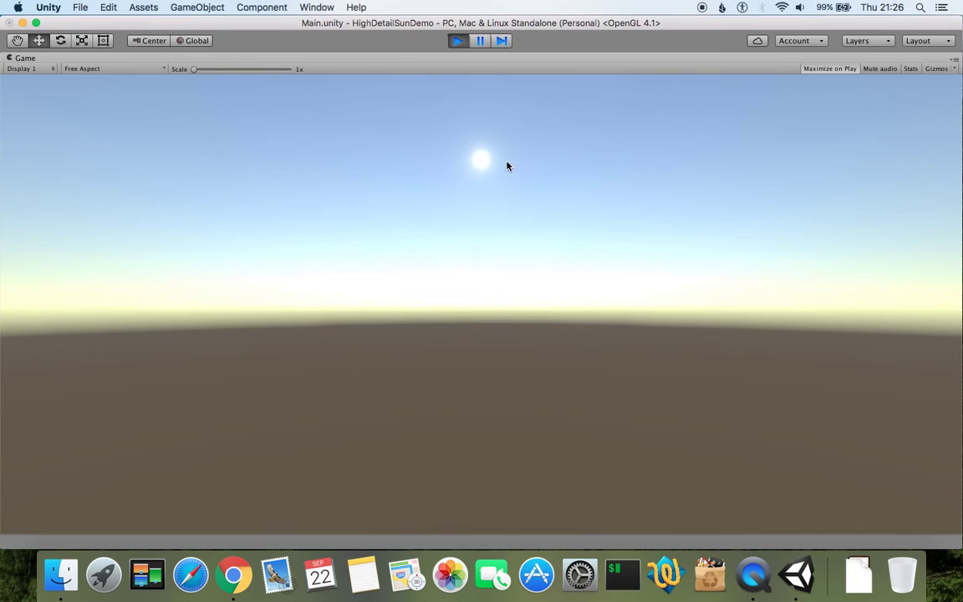
left_click(463, 42)
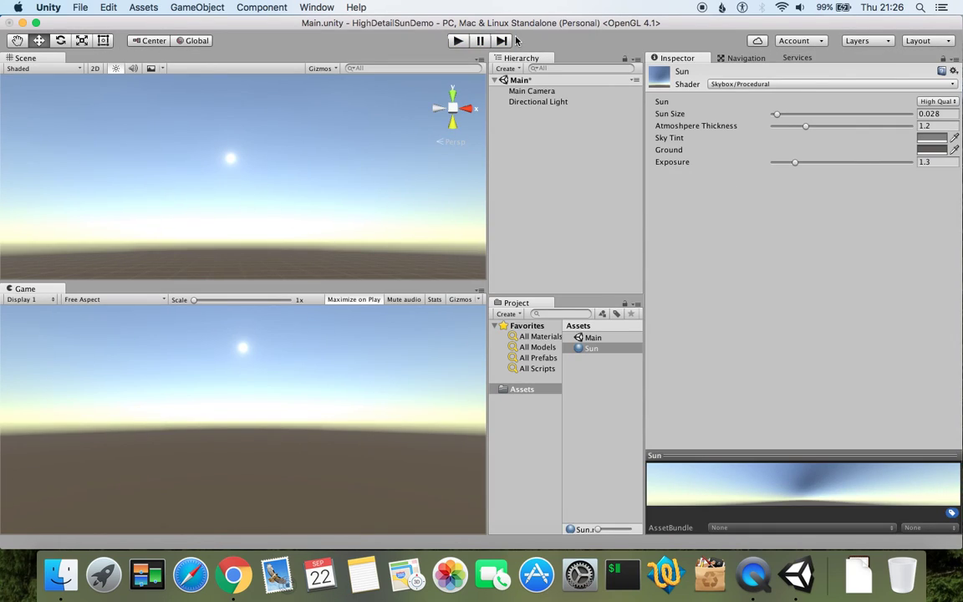
right_click_drag(316, 215, 247, 192)
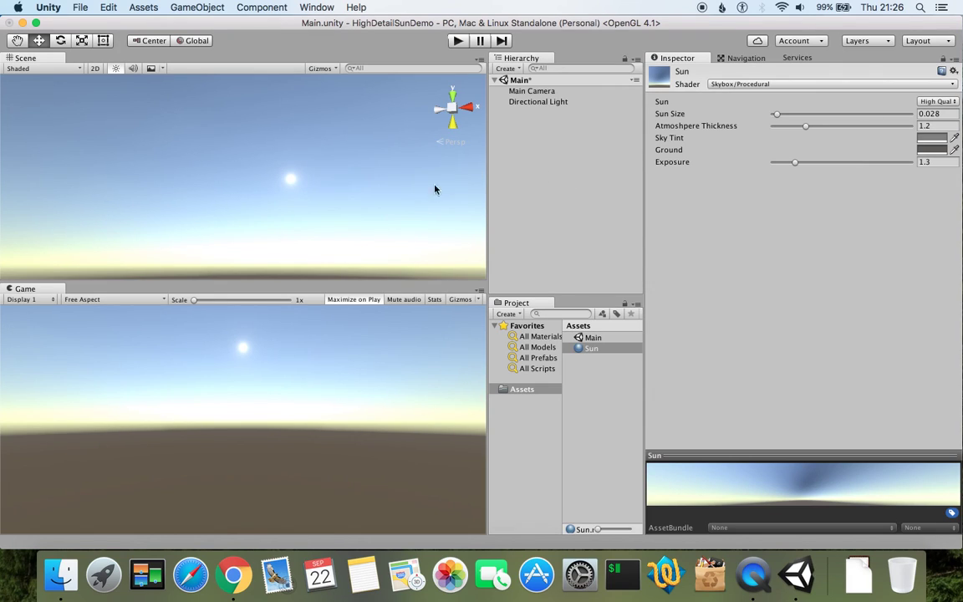
right_click_drag(204, 195, 243, 191)
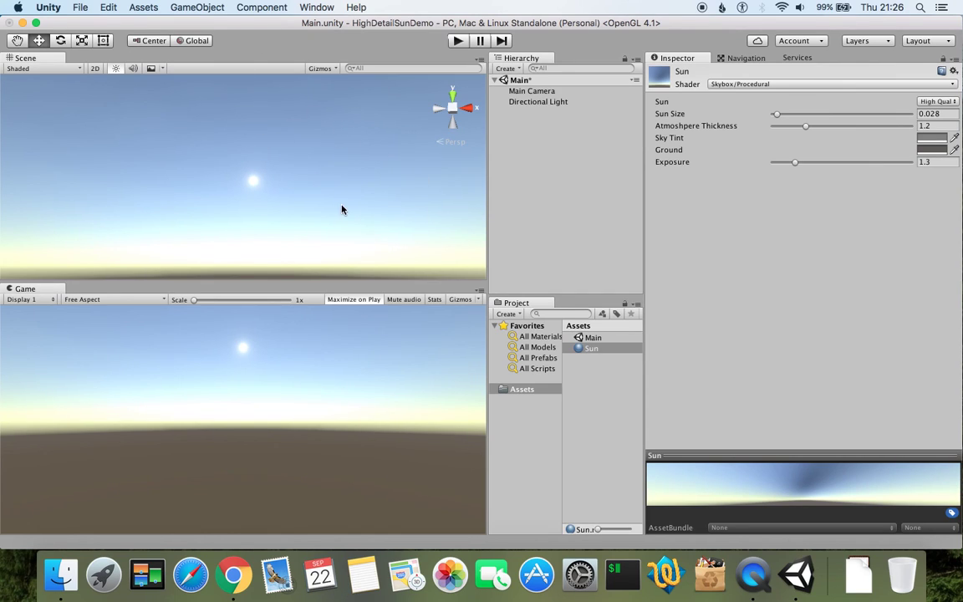
right_click_drag(341, 210, 320, 208)
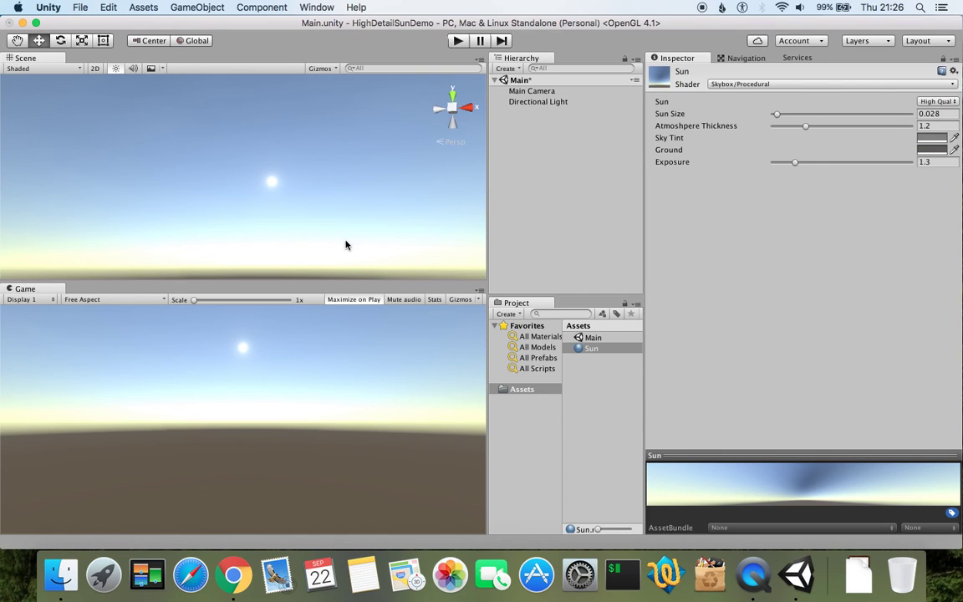
right_click_drag(305, 236, 278, 184)
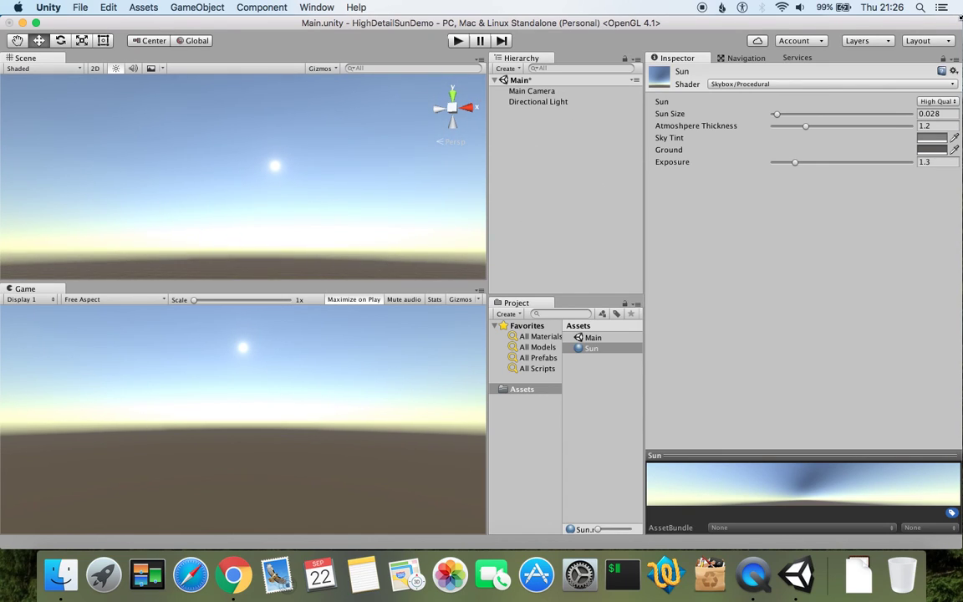